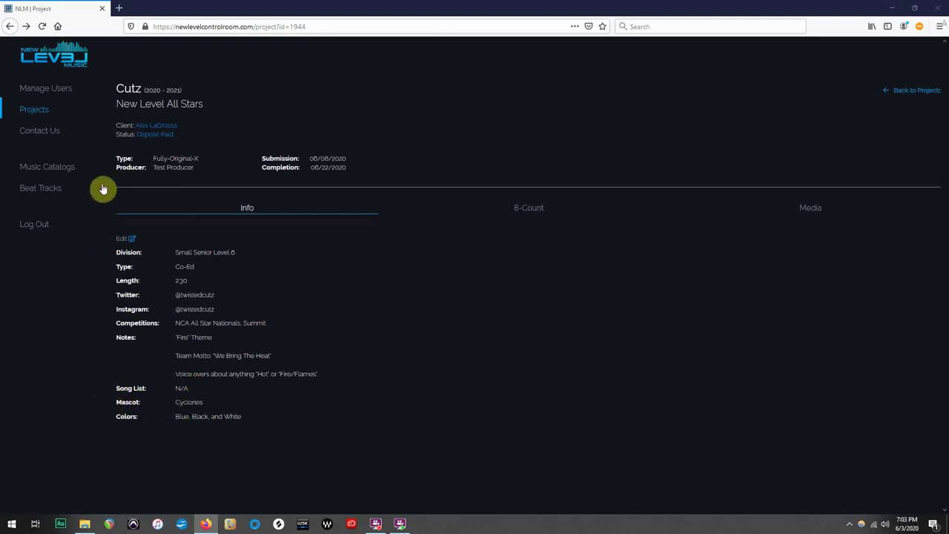
- Open the Semi-Original project Twisted from the project list, and open the Level77 music catalog
left_click(41, 115)
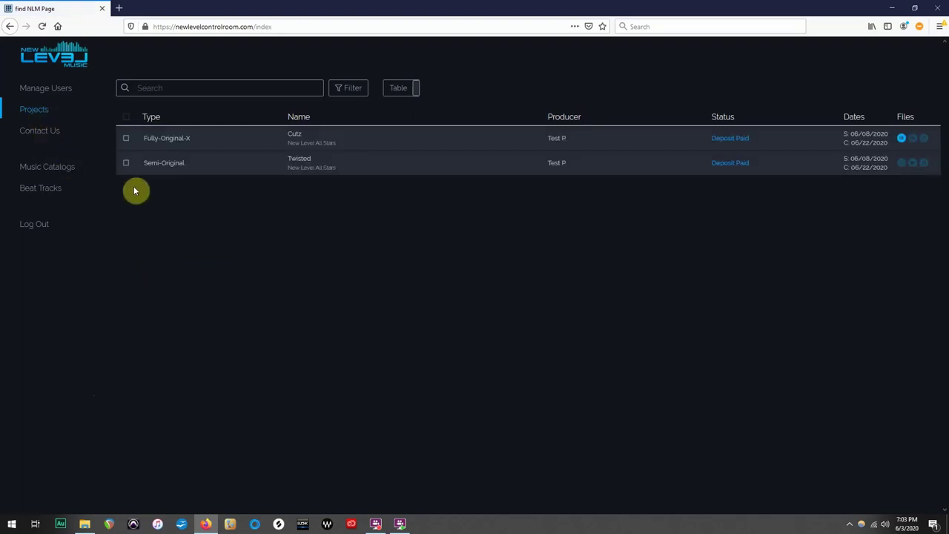
left_click(173, 167)
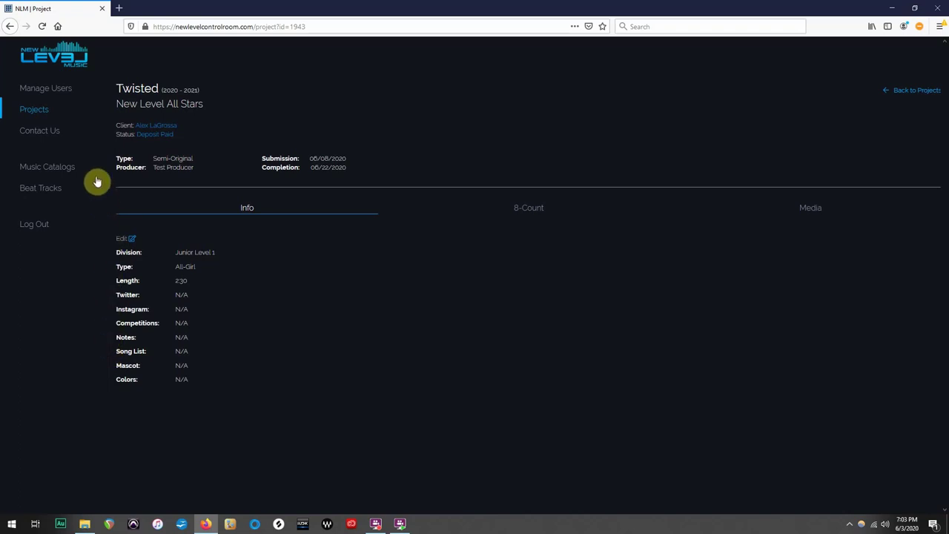
left_click(43, 173)
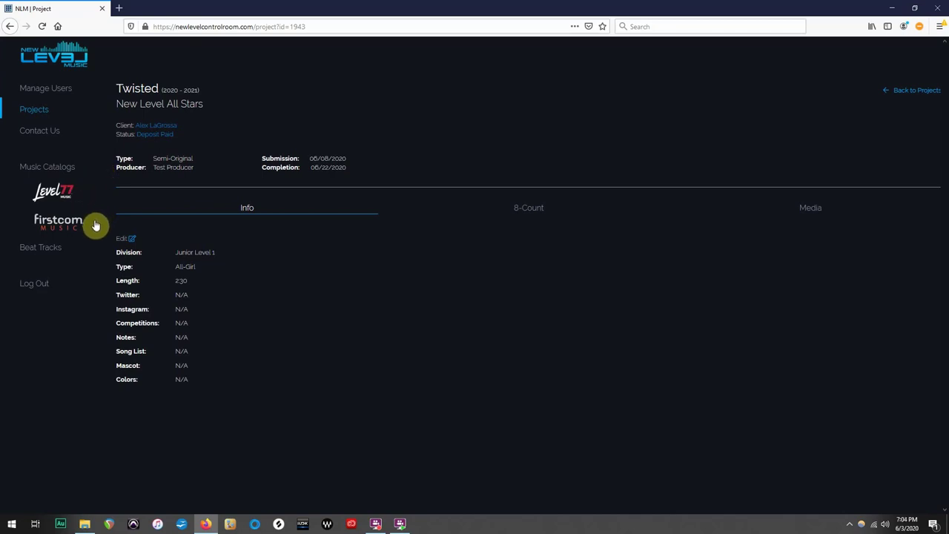
left_click(58, 194)
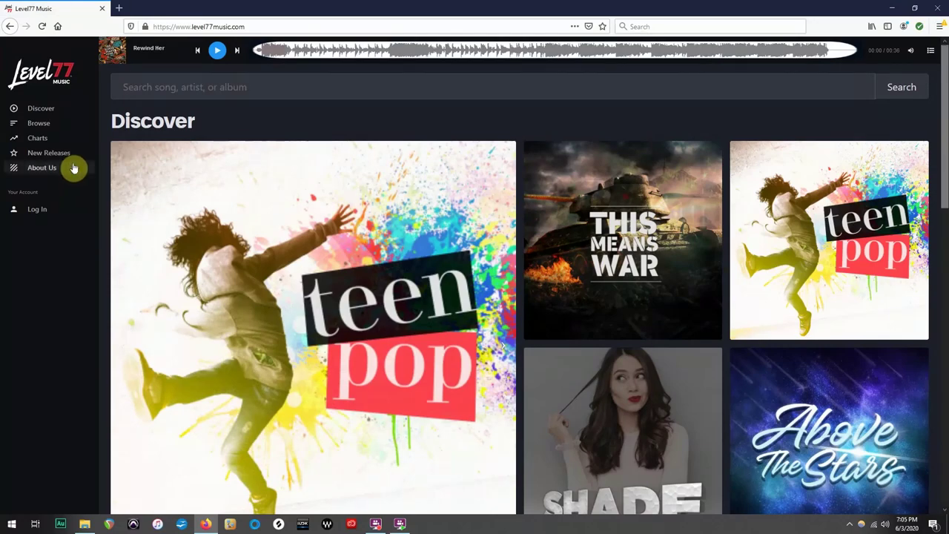
- Look through the Discover page of the Level77 catalog, including its featured albums, Trending Tracks, New Music and Top 10 Tracks
left_click(54, 109)
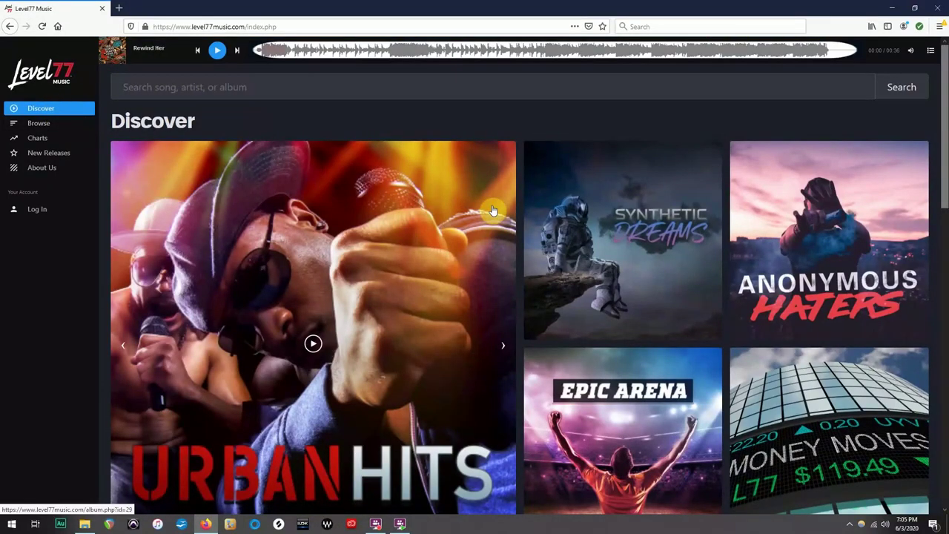
scroll(491, 212, "down", 1)
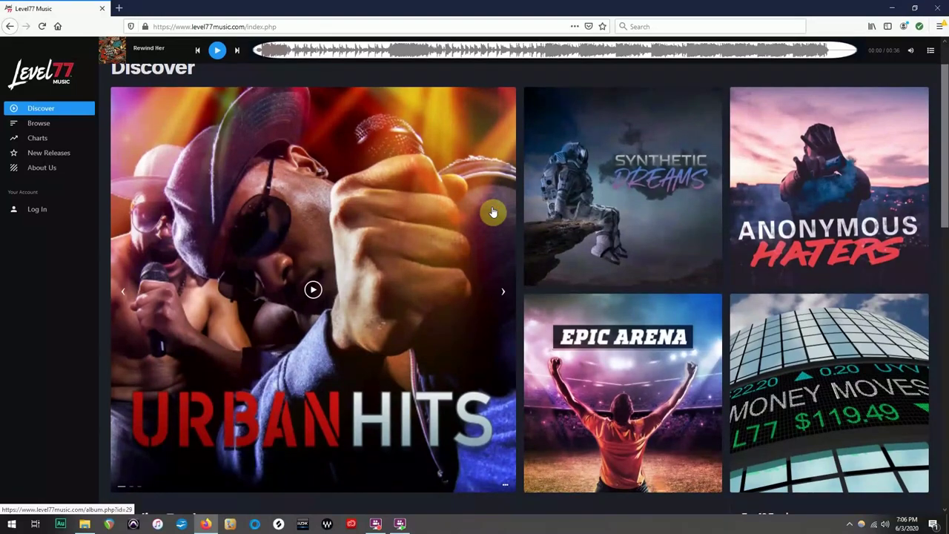
scroll(491, 212, "down", 3)
scroll(492, 212, "down", 2)
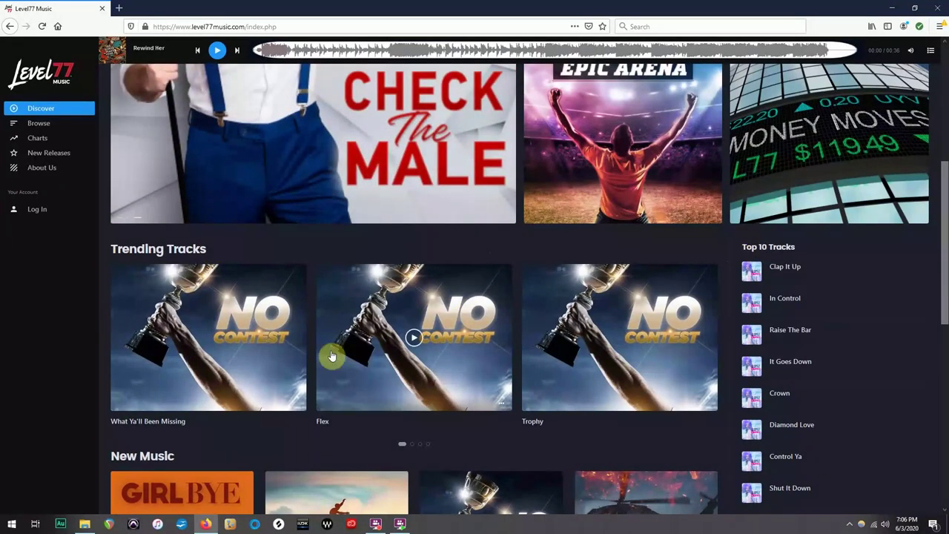
scroll(210, 444, "down", 5)
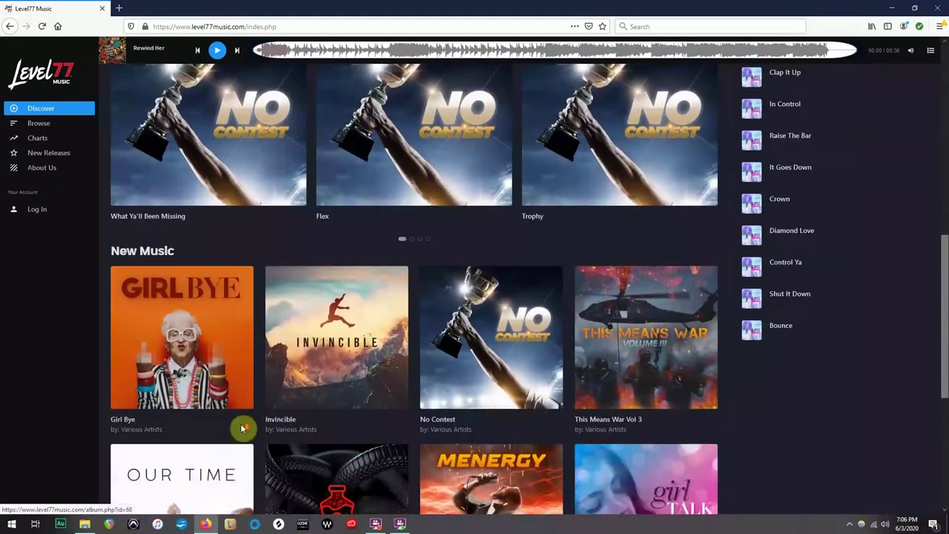
scroll(241, 428, "down", 2)
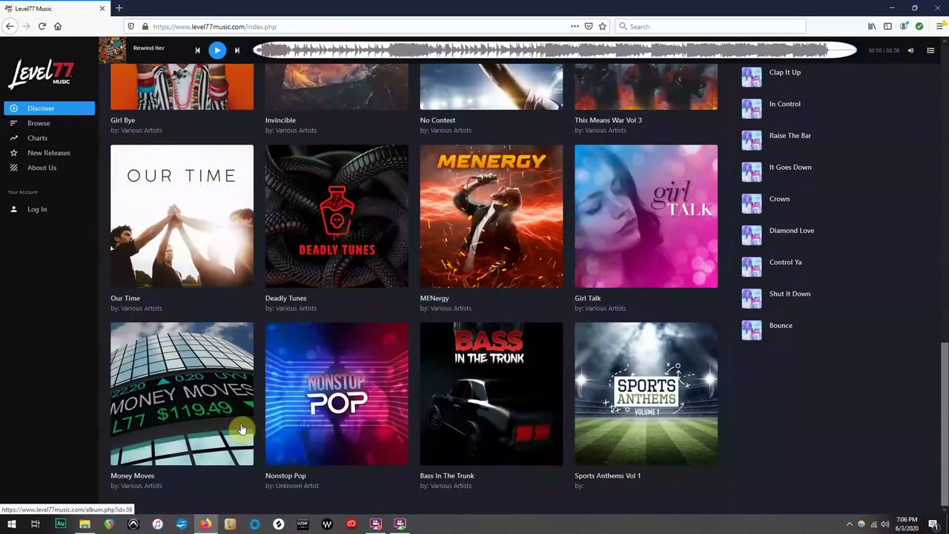
scroll(241, 429, "up", 3)
scroll(241, 429, "up", 6)
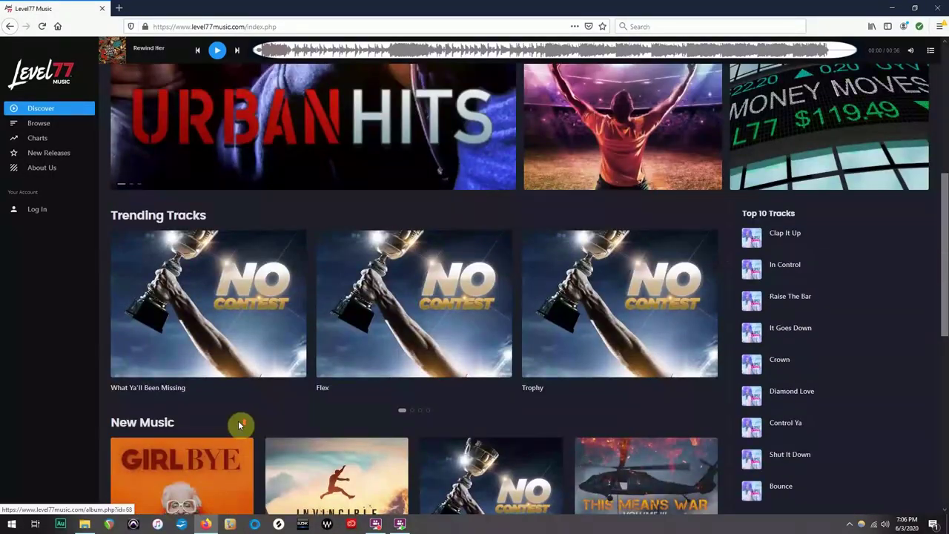
scroll(238, 420, "up", 2)
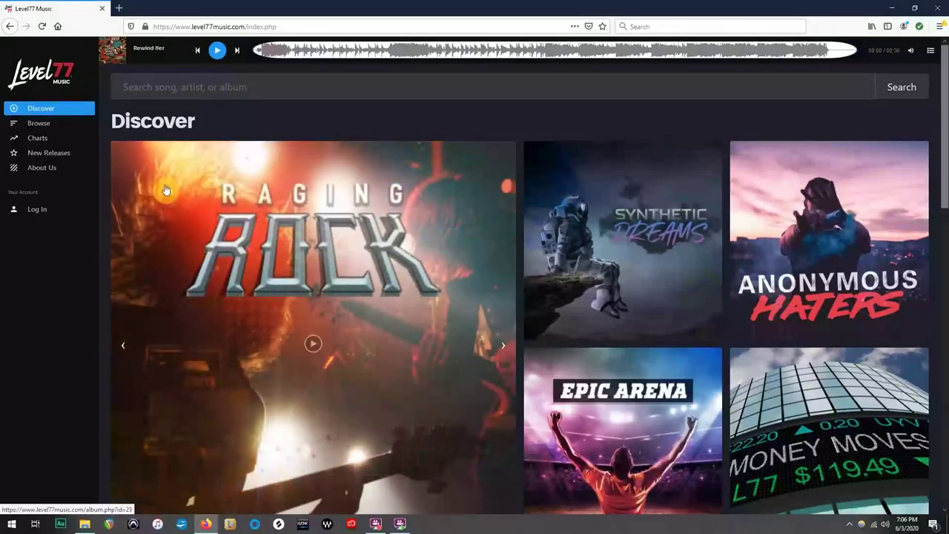
- Browse the full album list of the Level77 catalog from the first album to the last
left_click(47, 131)
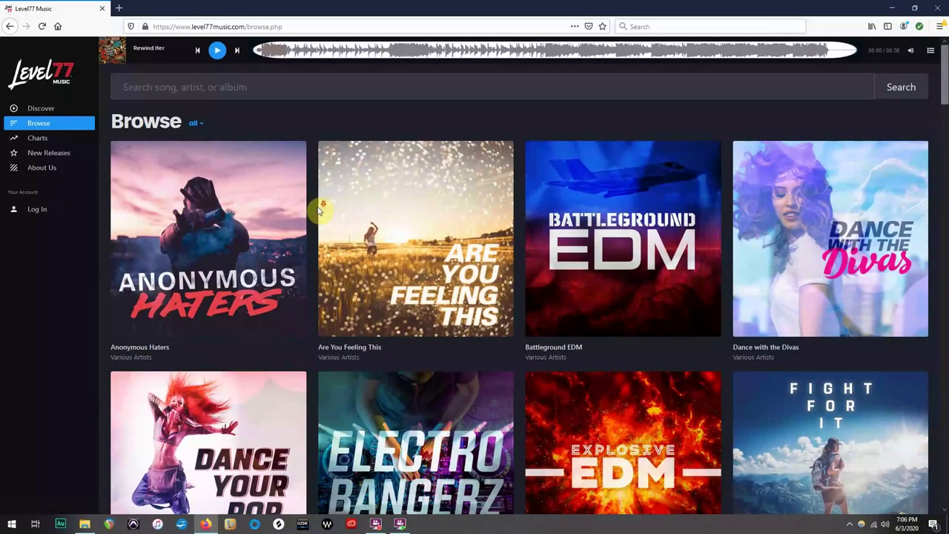
scroll(318, 212, "down", 3)
scroll(317, 211, "down", 1)
scroll(315, 211, "down", 2)
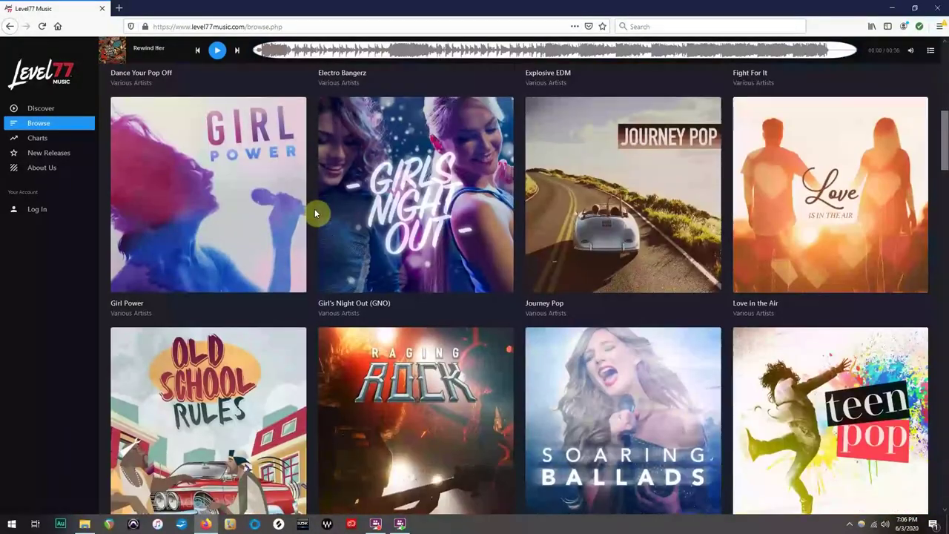
scroll(315, 209, "down", 3)
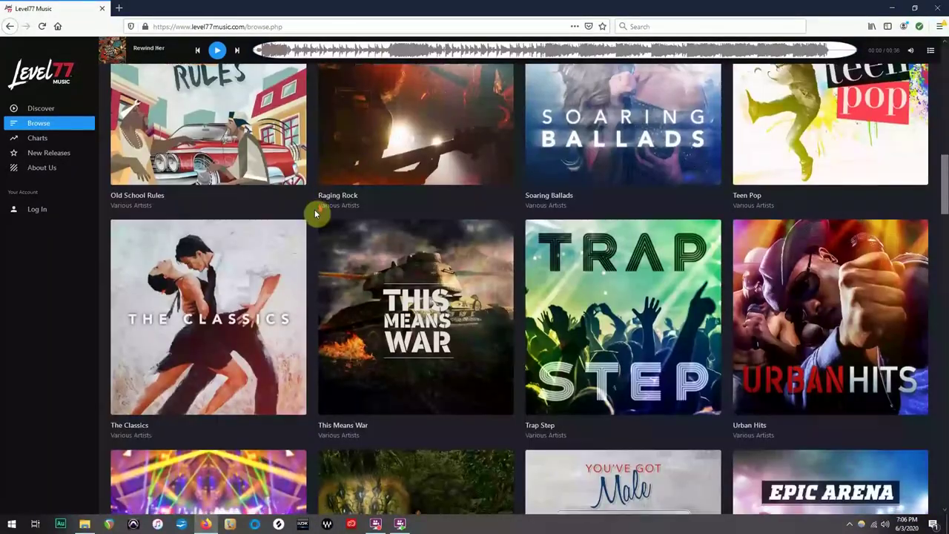
scroll(315, 209, "down", 3)
scroll(315, 214, "down", 5)
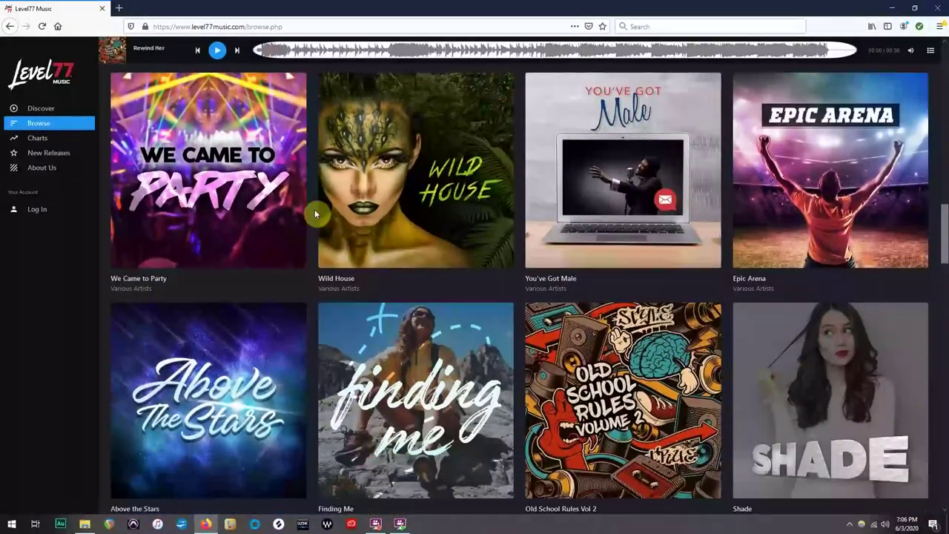
scroll(314, 214, "down", 8)
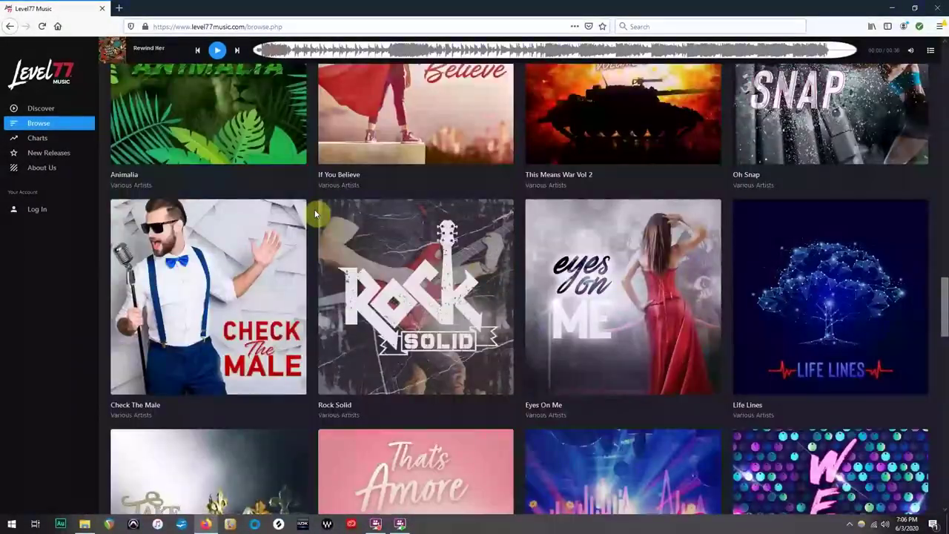
scroll(314, 214, "down", 5)
scroll(314, 213, "down", 5)
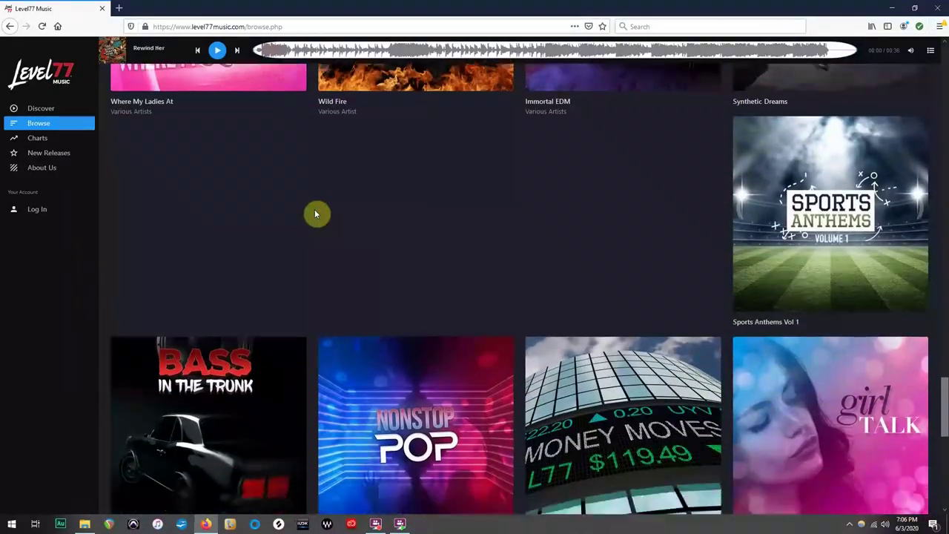
scroll(315, 214, "down", 3)
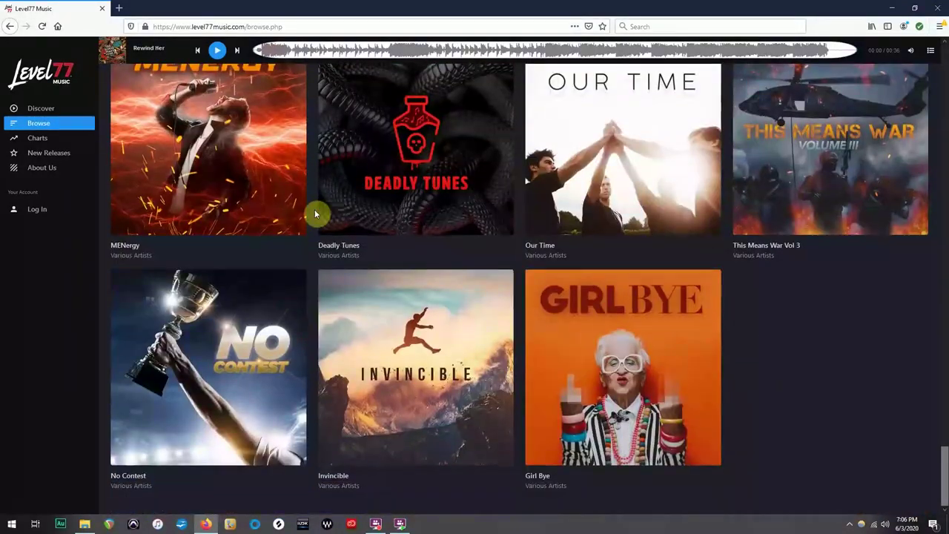
scroll(314, 214, "up", 20)
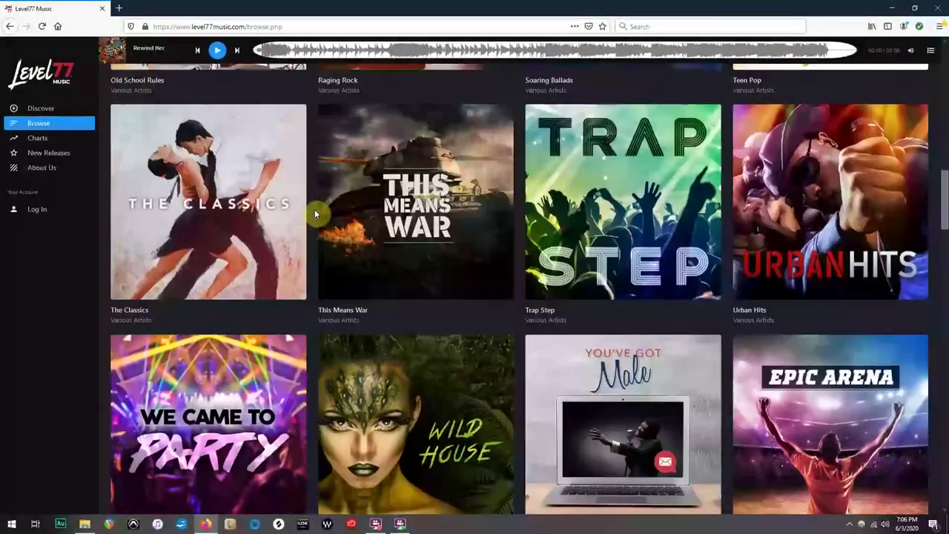
scroll(314, 213, "up", 10)
- Review the most popular downloads in the charts and the albums among the new releases
left_click(43, 142)
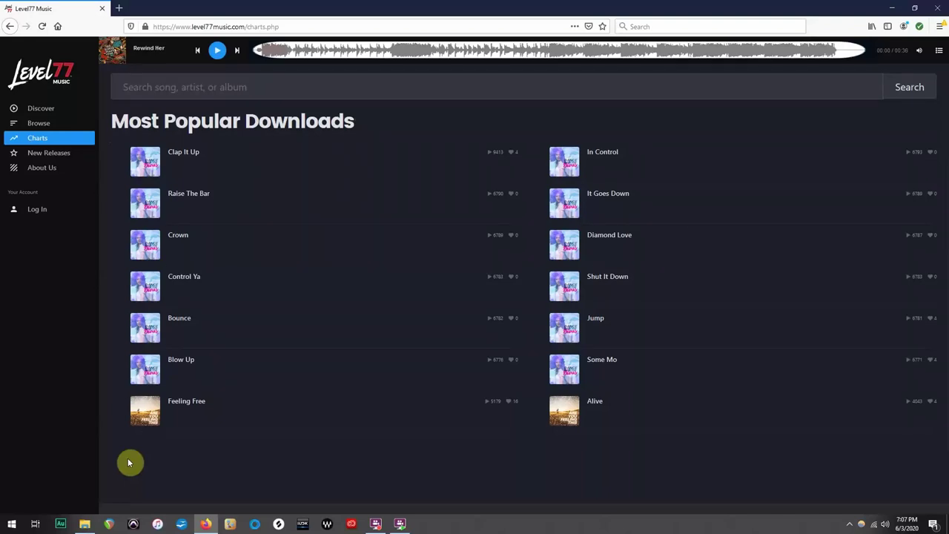
left_click(61, 159)
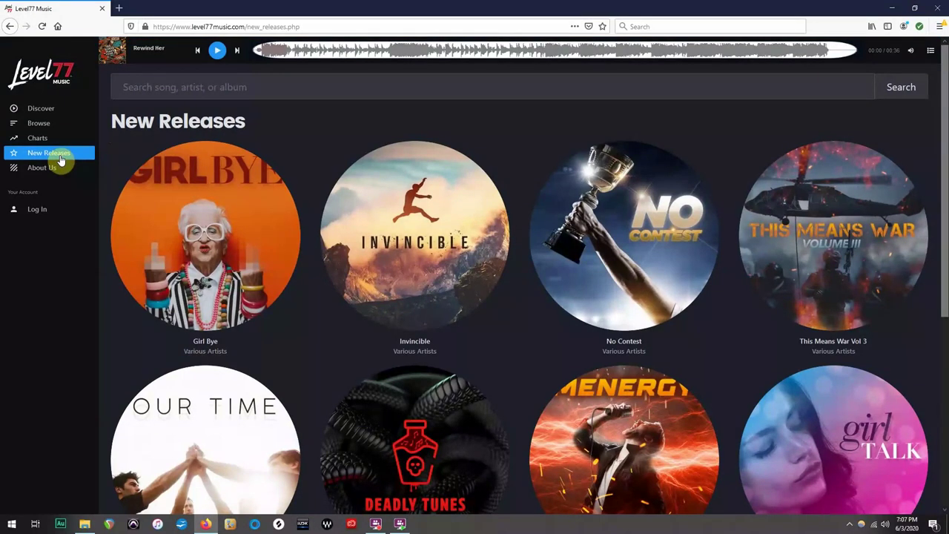
scroll(297, 203, "down", 3)
scroll(318, 218, "down", 4)
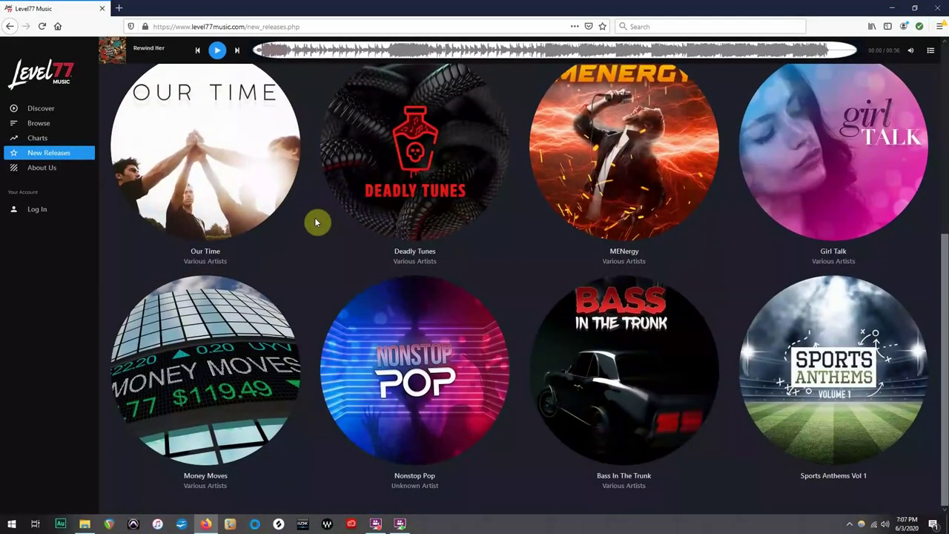
scroll(314, 218, "up", 7)
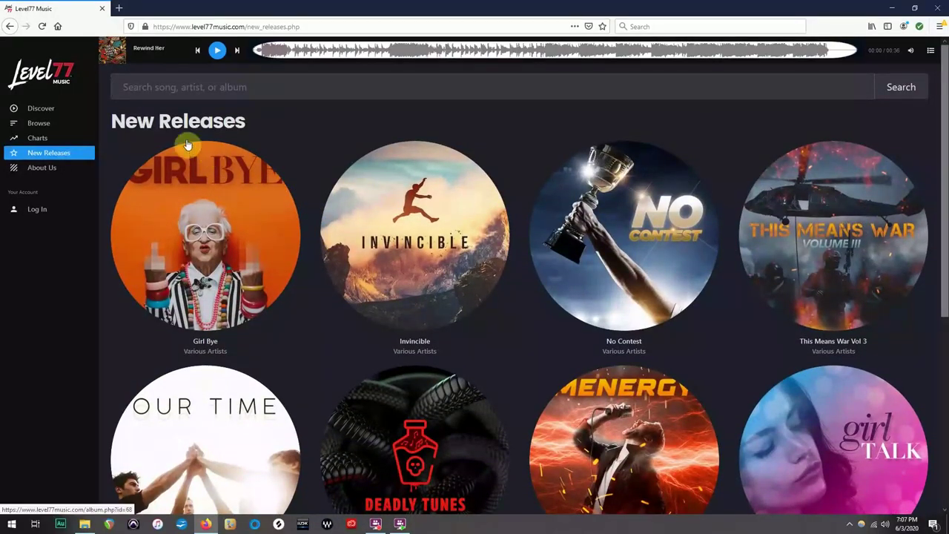
- Open the Battleground EDM album from the full album list, and play and pause a preview of Ready For War
left_click(40, 124)
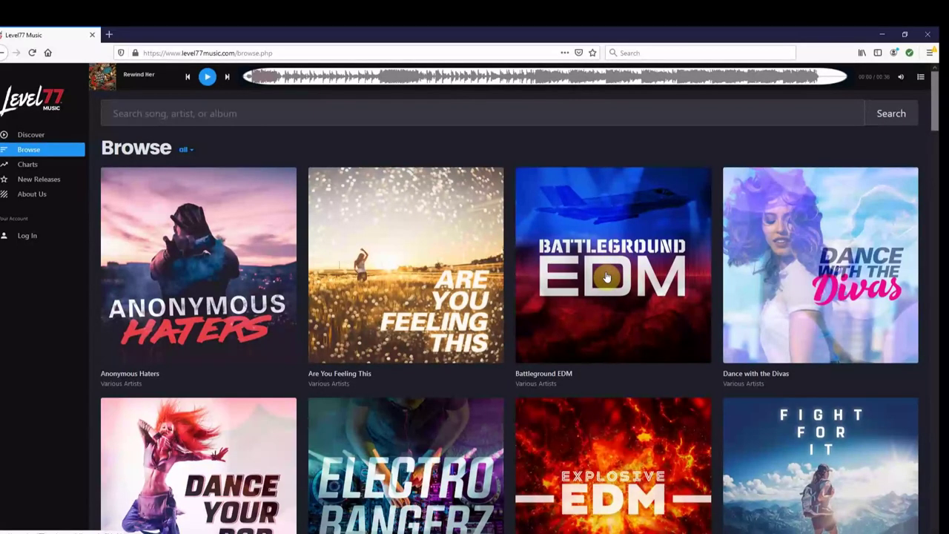
left_click(606, 276)
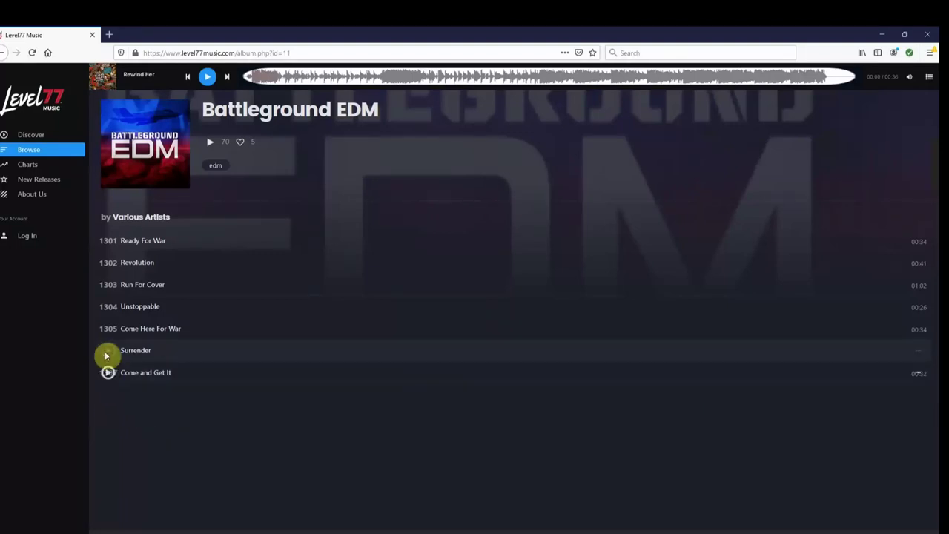
left_click(110, 245)
left_click(109, 245)
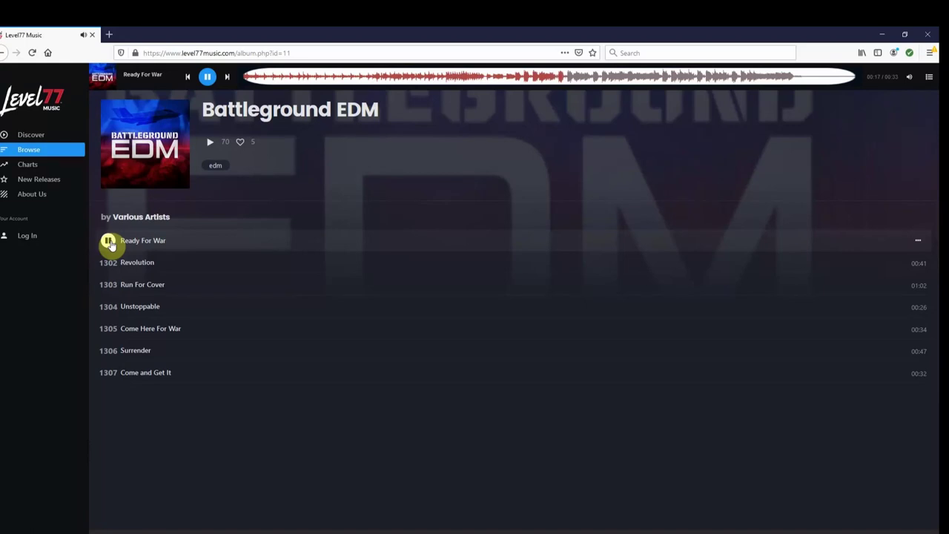
left_click(109, 242)
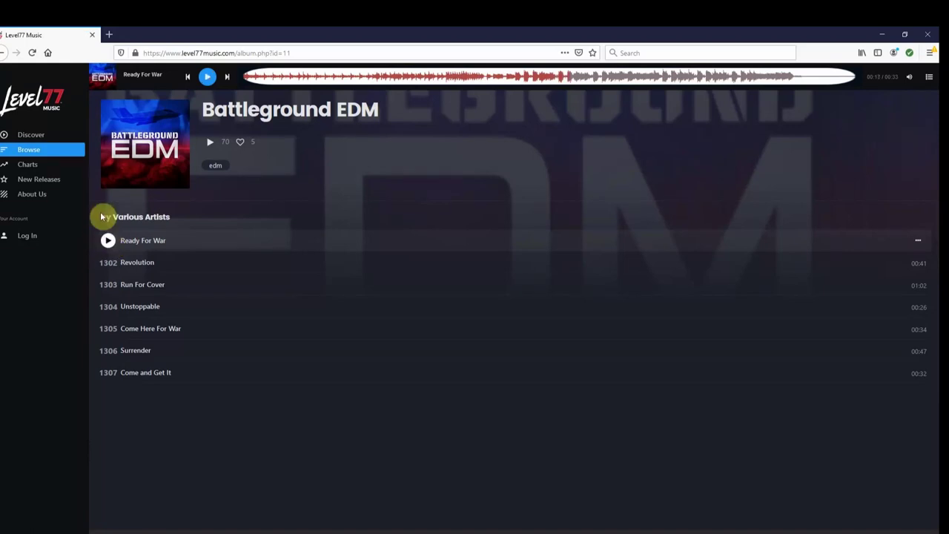
- Return to the full album list and search the catalog for "Victory" and for "crown"
left_click(36, 152)
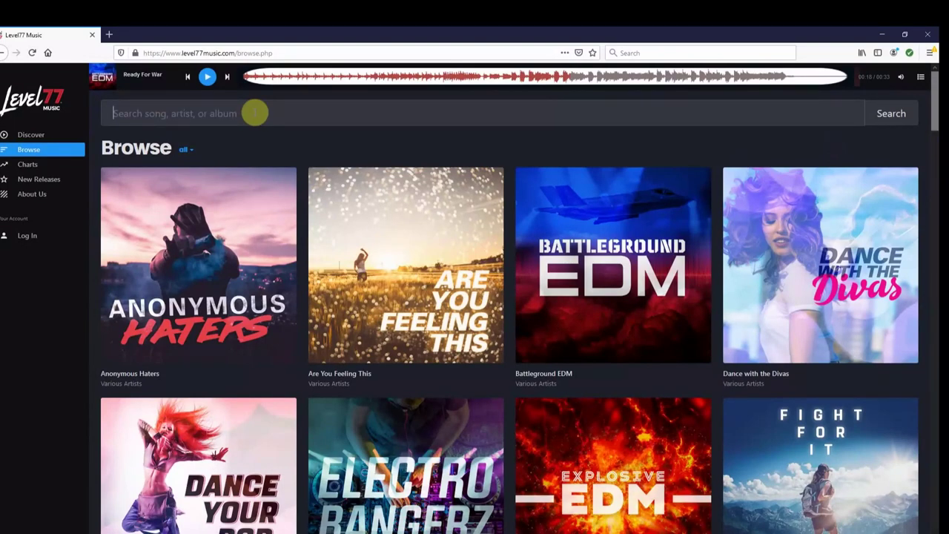
type("Victory")
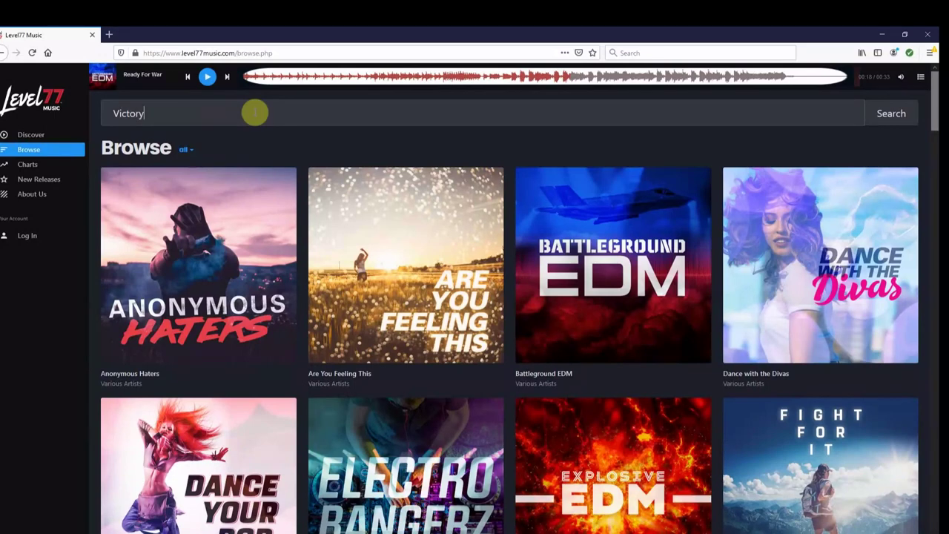
key("Return")
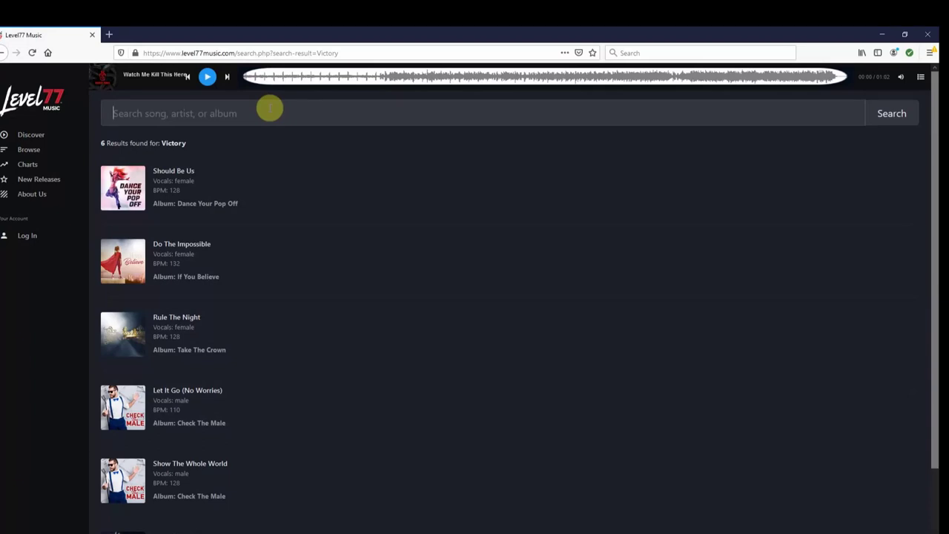
type("crown")
key("Return")
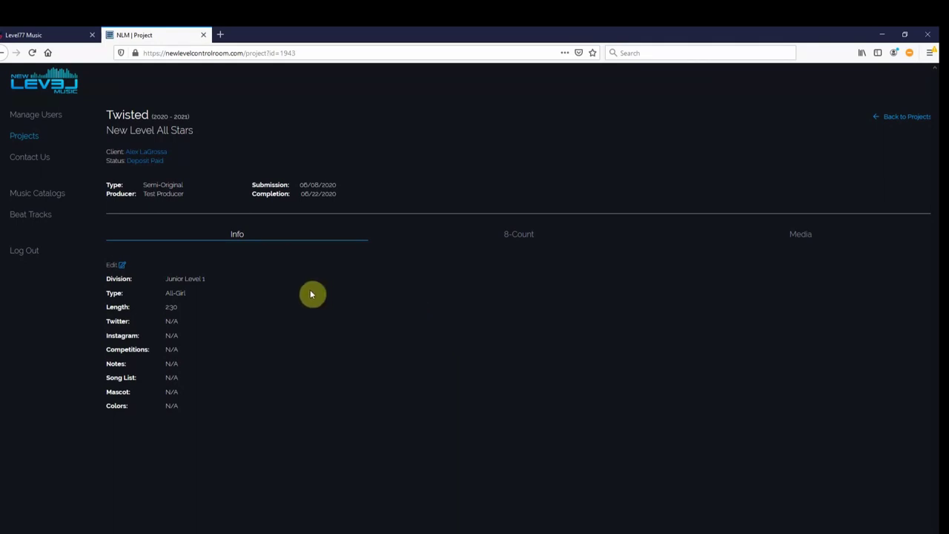
- Enter "2104 - Crown" and "2110 - Bounce" on separate lines in the Twisted project's song list and save the project
left_click(121, 266)
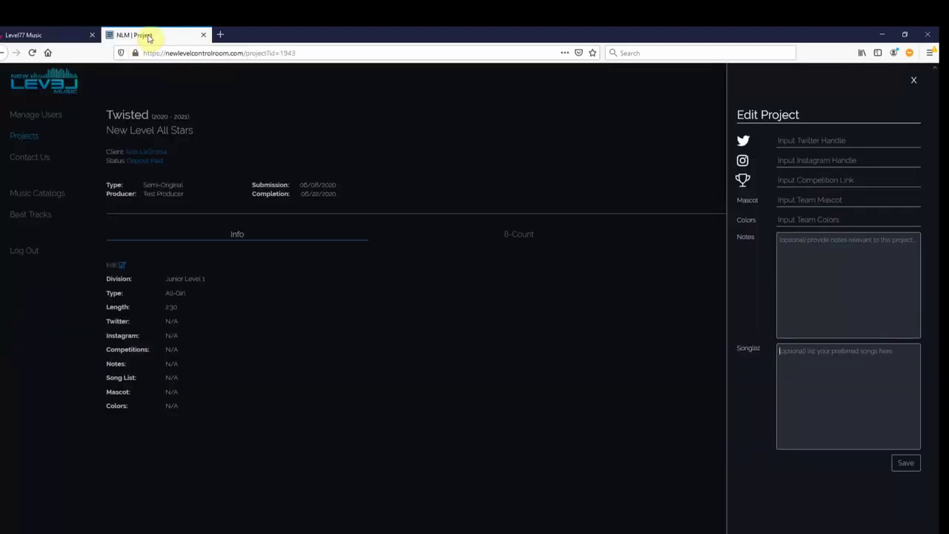
left_click(786, 351)
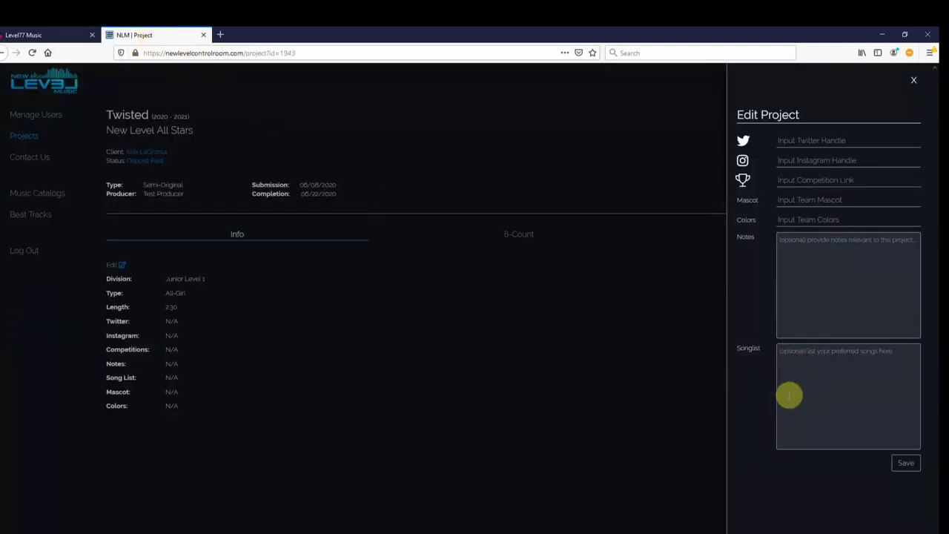
type("2104 - Crown")
left_click(46, 35)
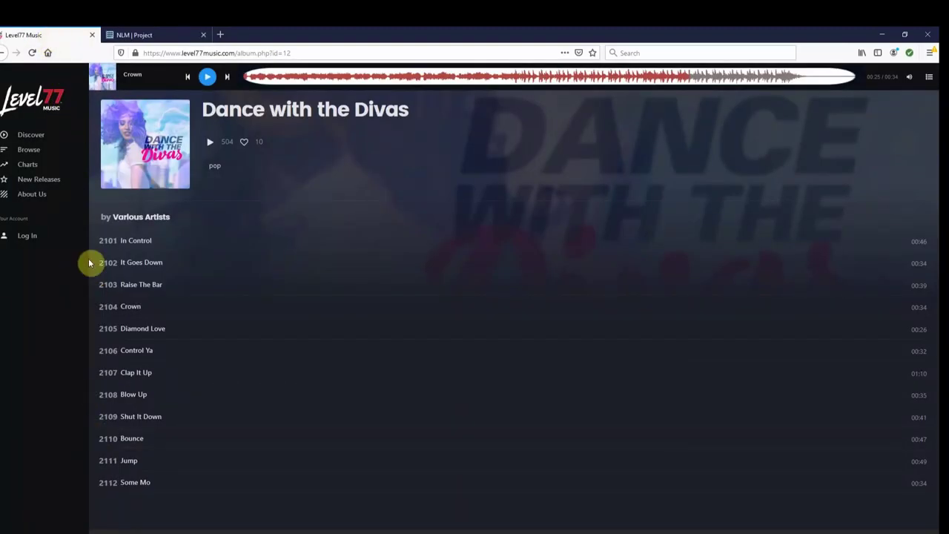
left_click(126, 35)
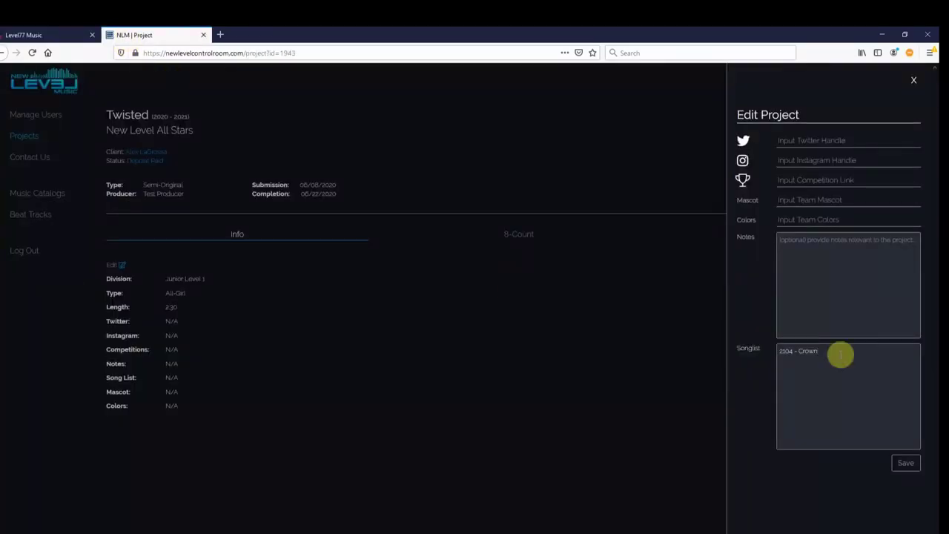
type("2110 - Bounce")
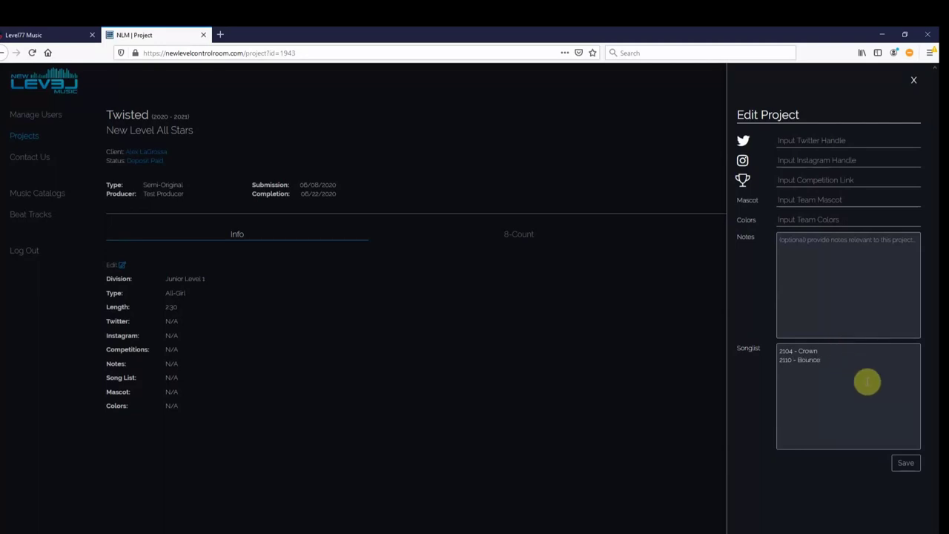
left_click(905, 465)
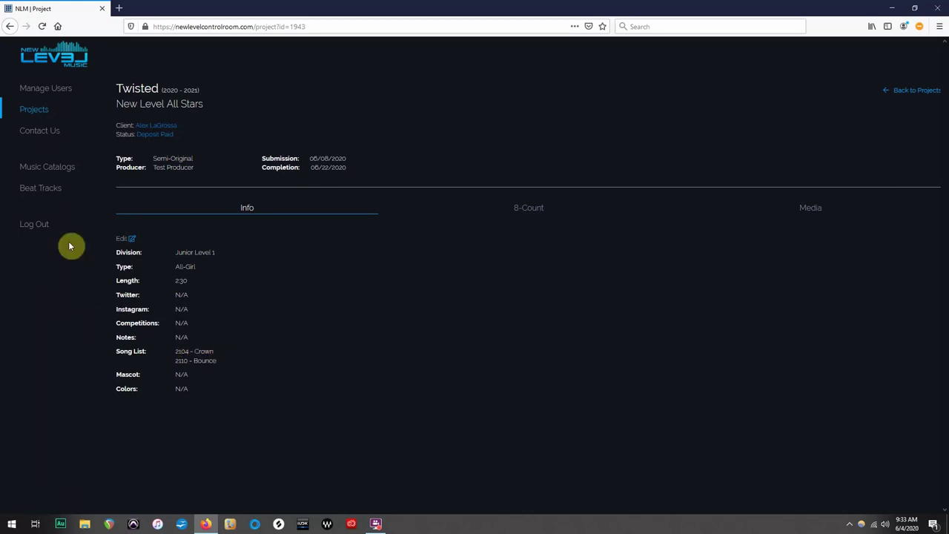
- Open the FirstCom Music catalog and browse its May 2020 new releases, loading more albums
left_click(69, 172)
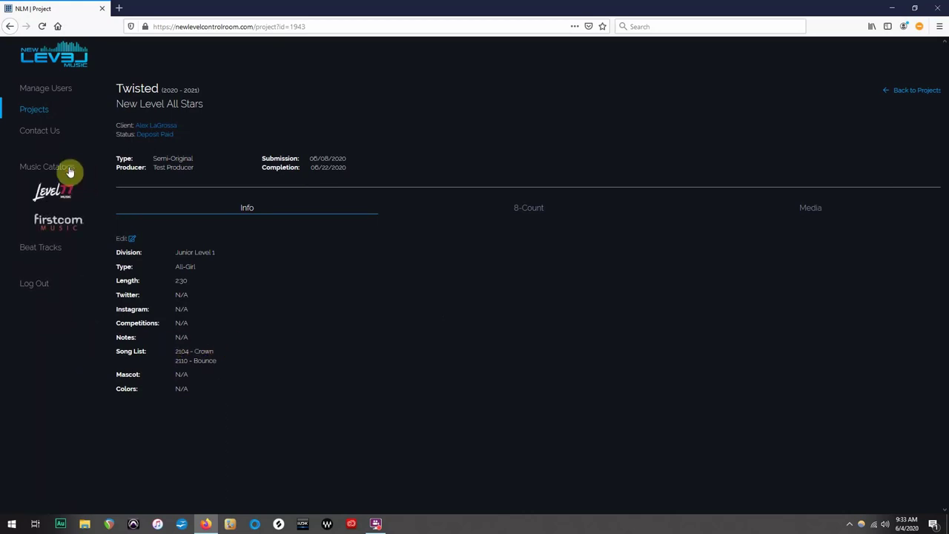
left_click(55, 229)
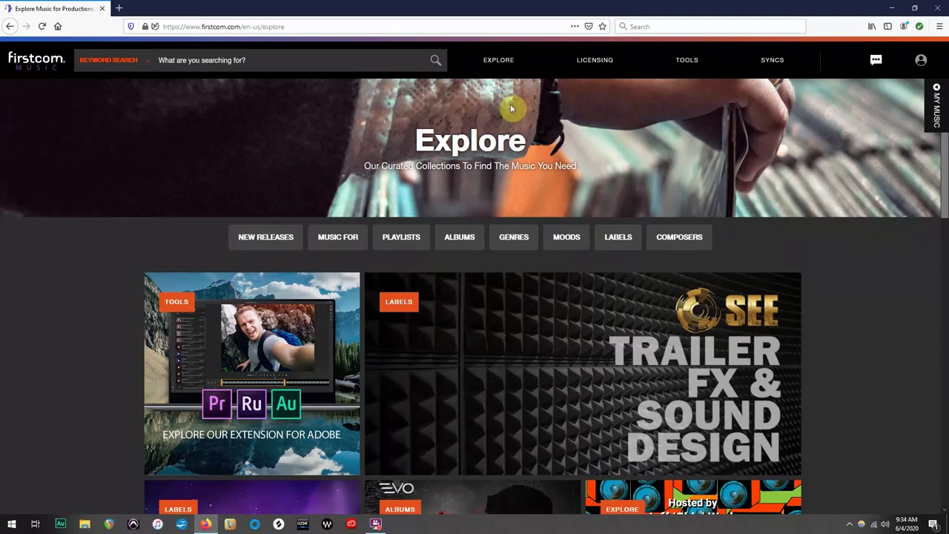
mouse_move(500, 60)
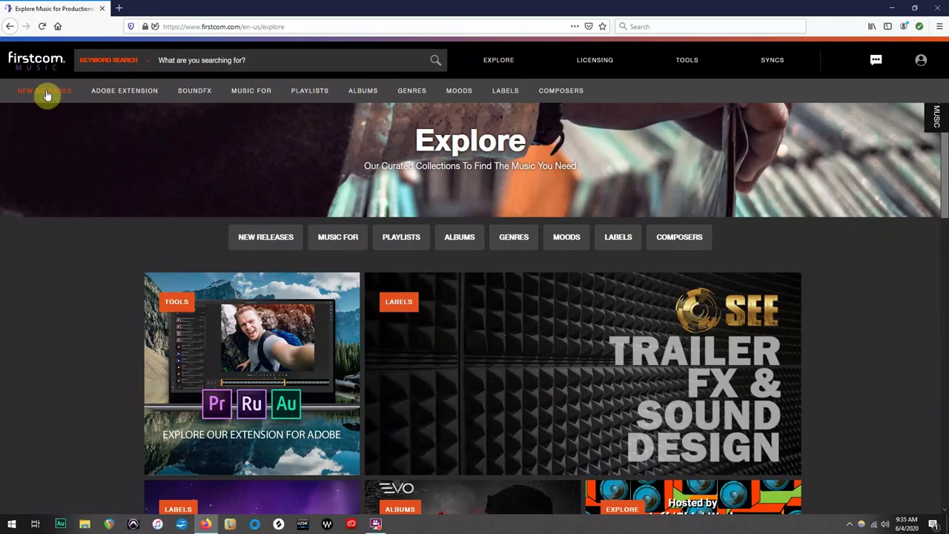
left_click(46, 95)
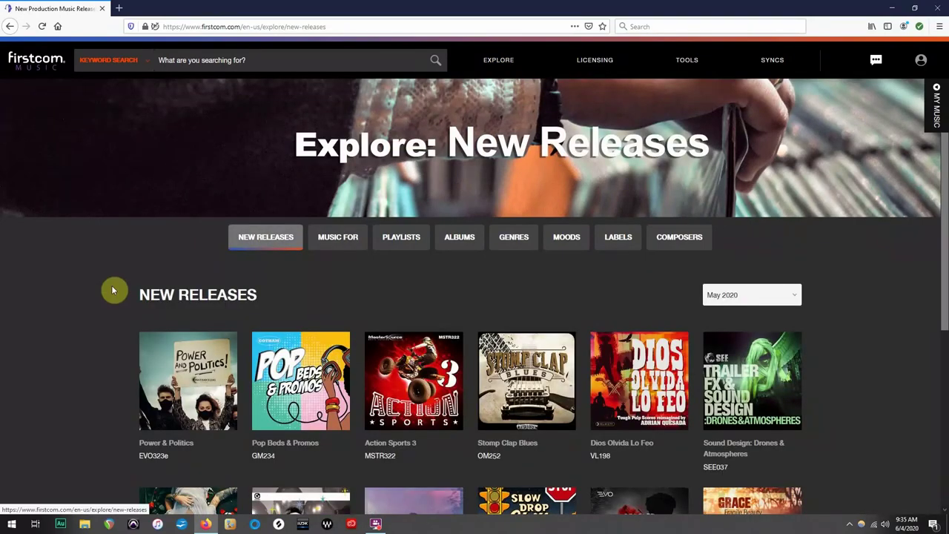
scroll(113, 290, "down", 3)
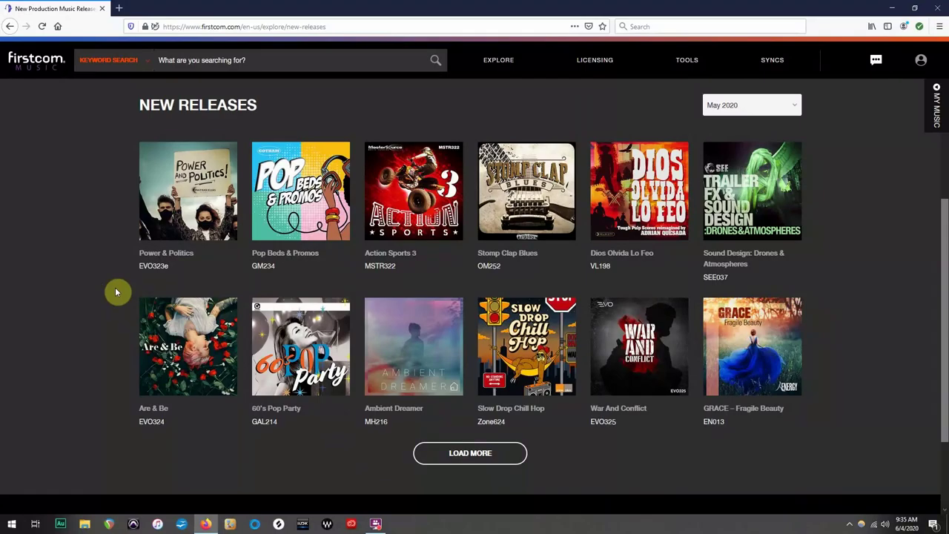
left_click(470, 452)
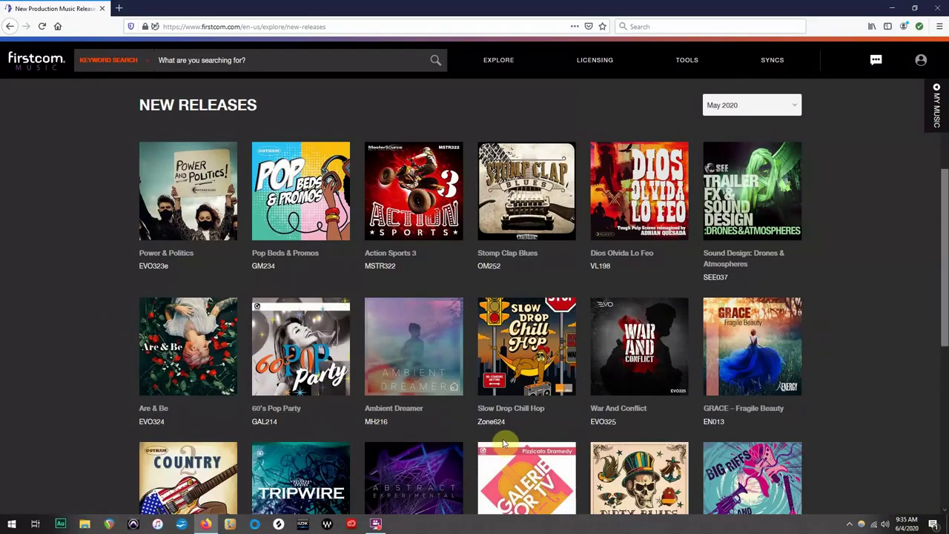
scroll(504, 443, "down", 3)
scroll(504, 443, "up", 4)
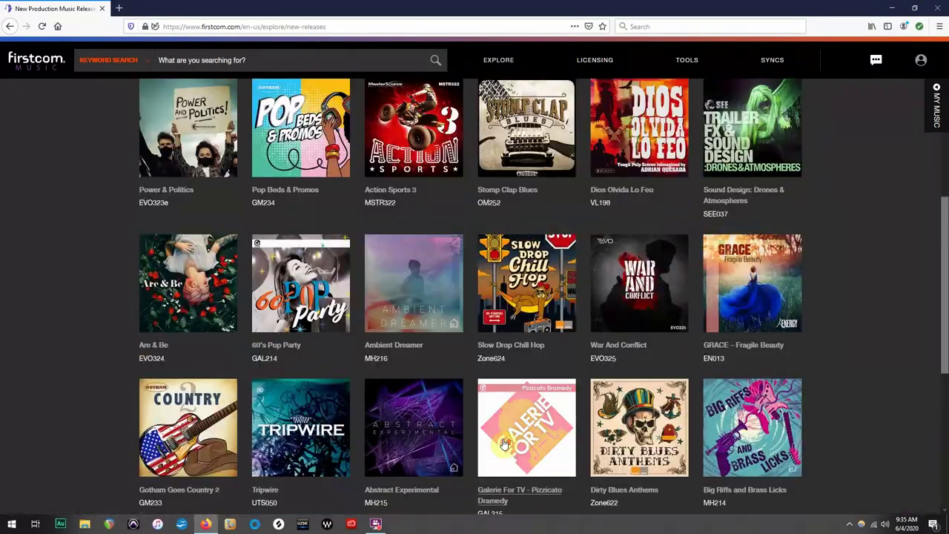
scroll(503, 444, "up", 2)
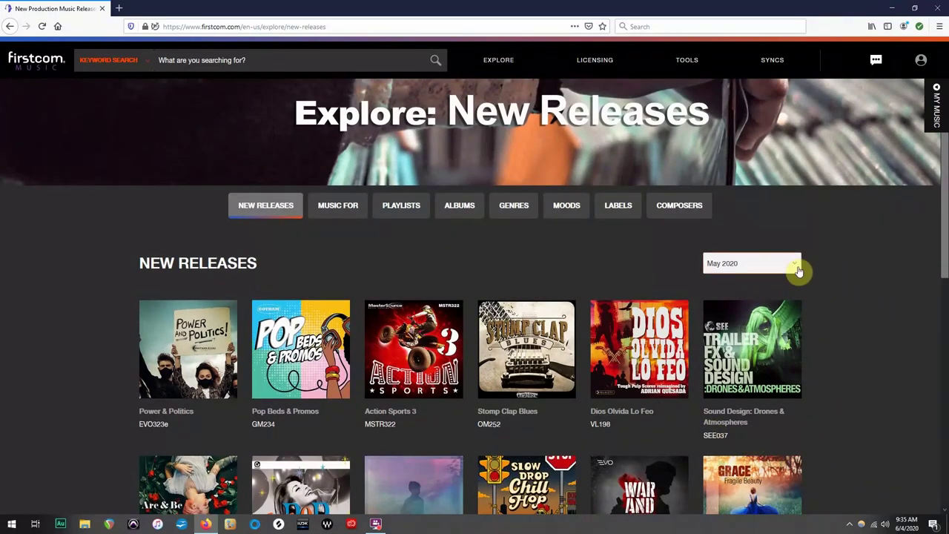
- Show the new releases for January 2020 and open the Fired Up Pop album
left_click(798, 270)
scroll(774, 326, "down", 5)
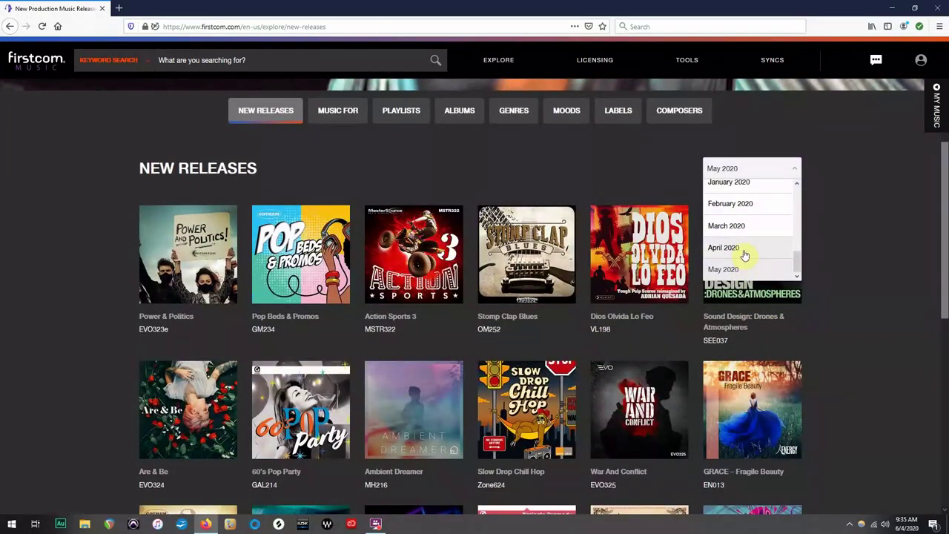
scroll(740, 228, "up", 1)
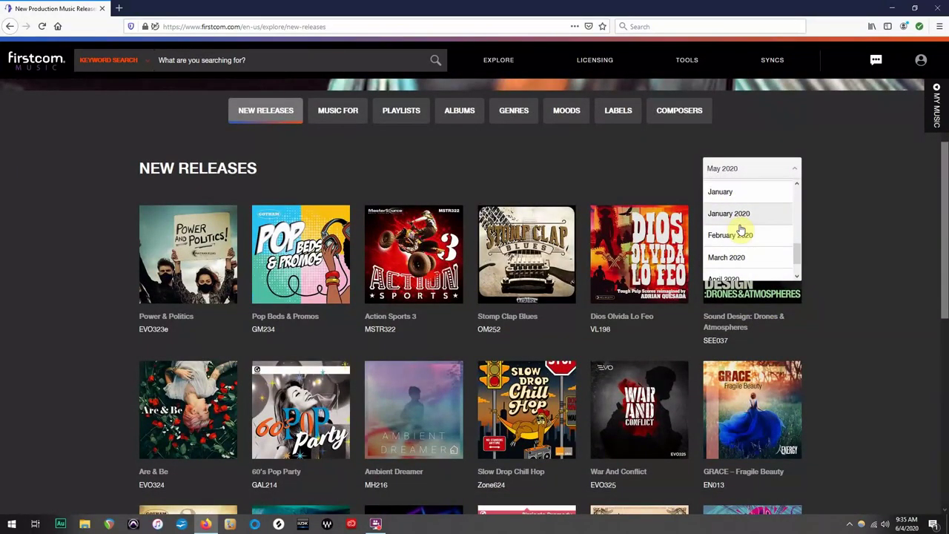
left_click(740, 215)
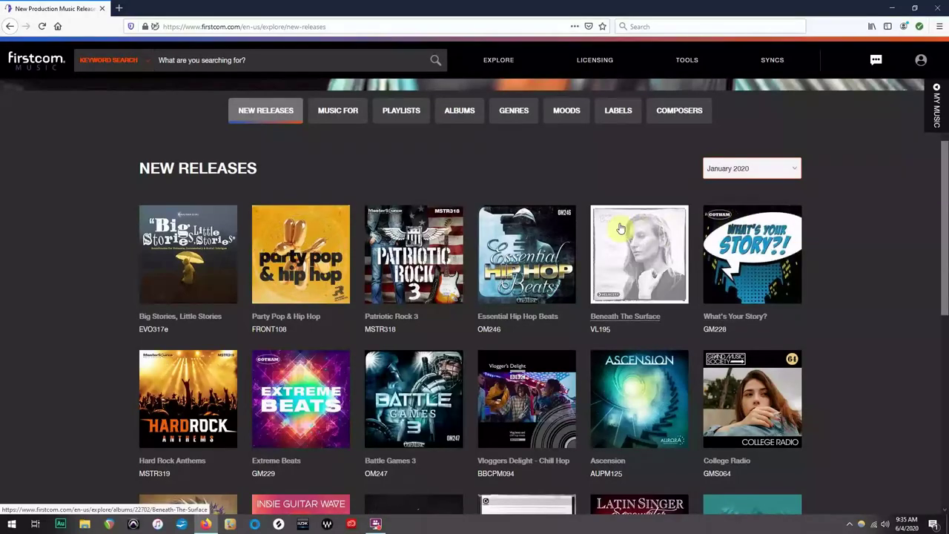
scroll(89, 299, "down", 2)
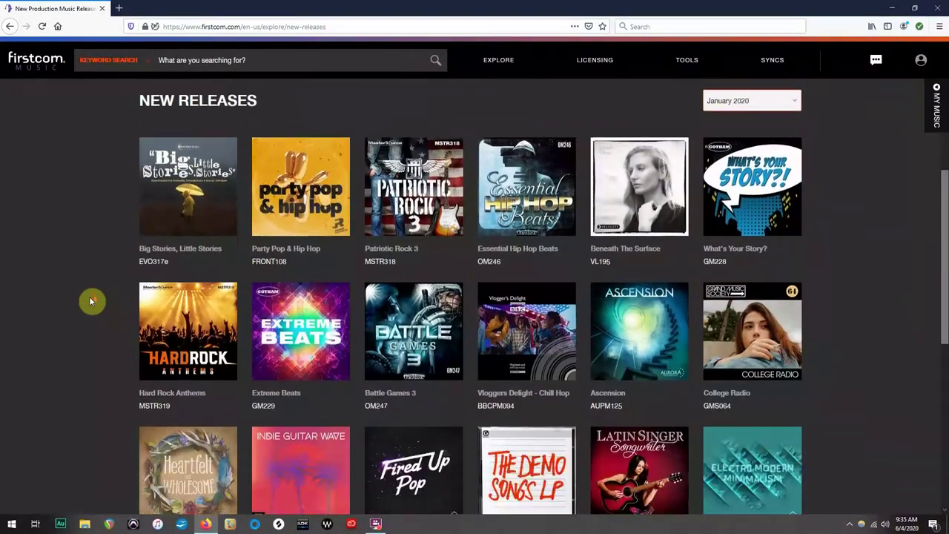
scroll(91, 300, "down", 2)
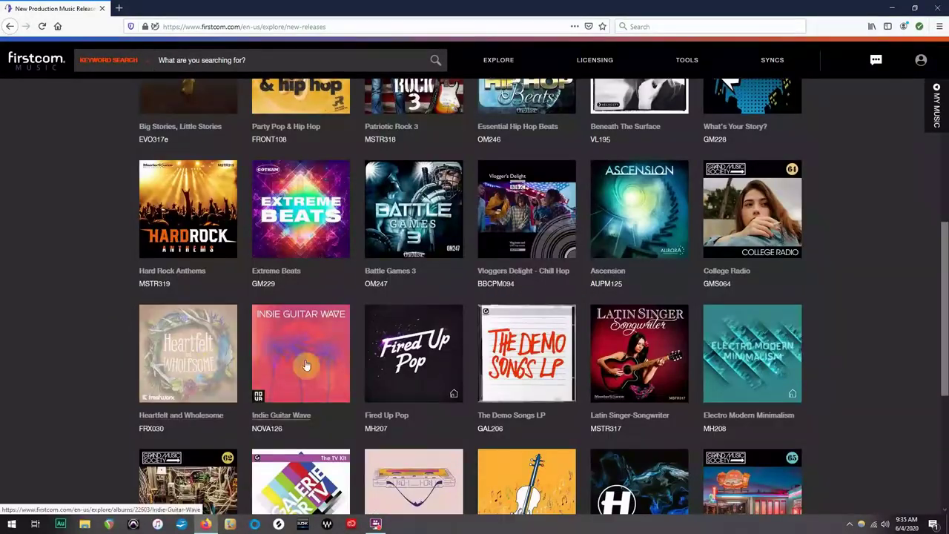
left_click(417, 356)
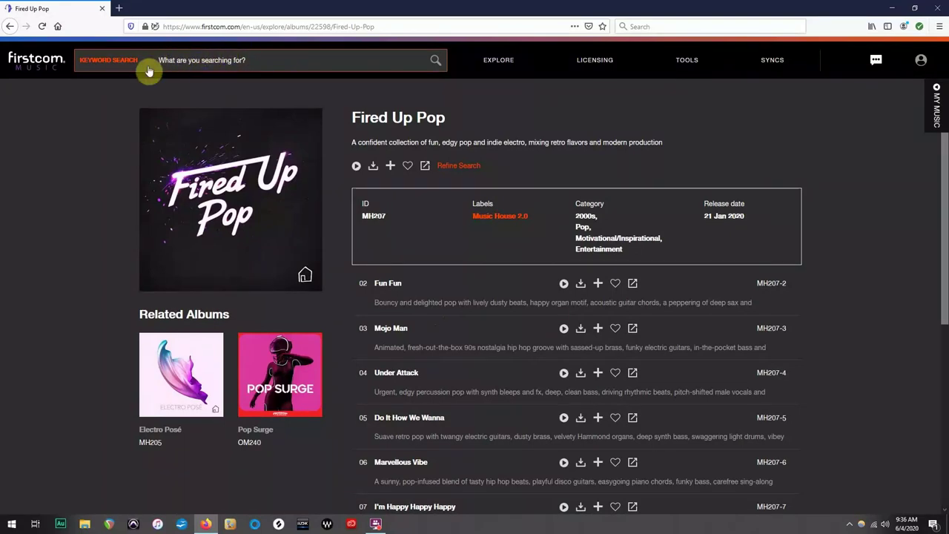
- Switch the catalog search mode to lyrics search and return it to keyword search
left_click(148, 66)
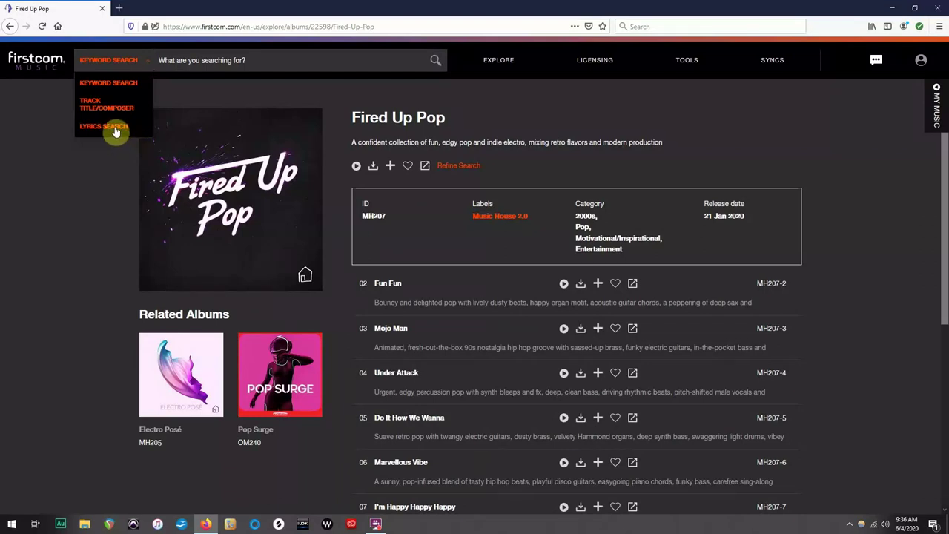
left_click(115, 127)
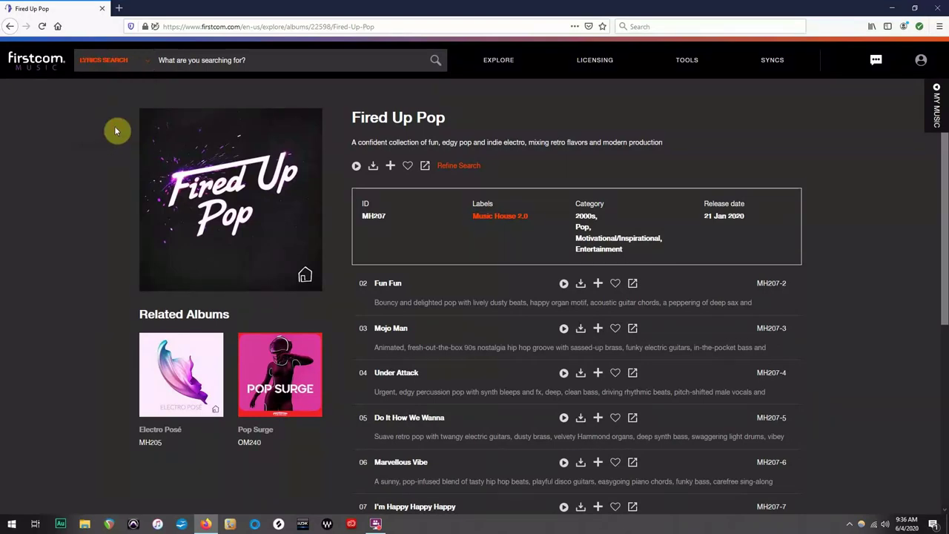
left_click(137, 62)
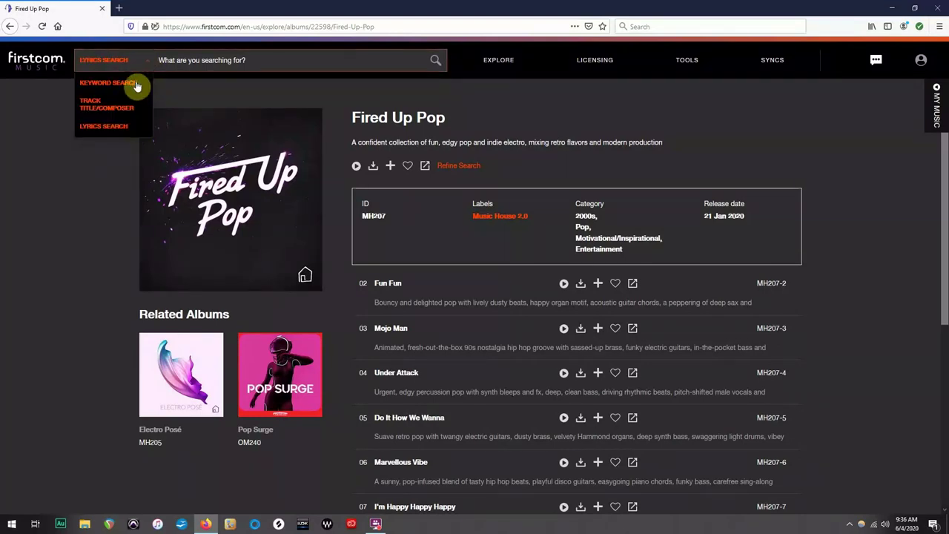
left_click(135, 87)
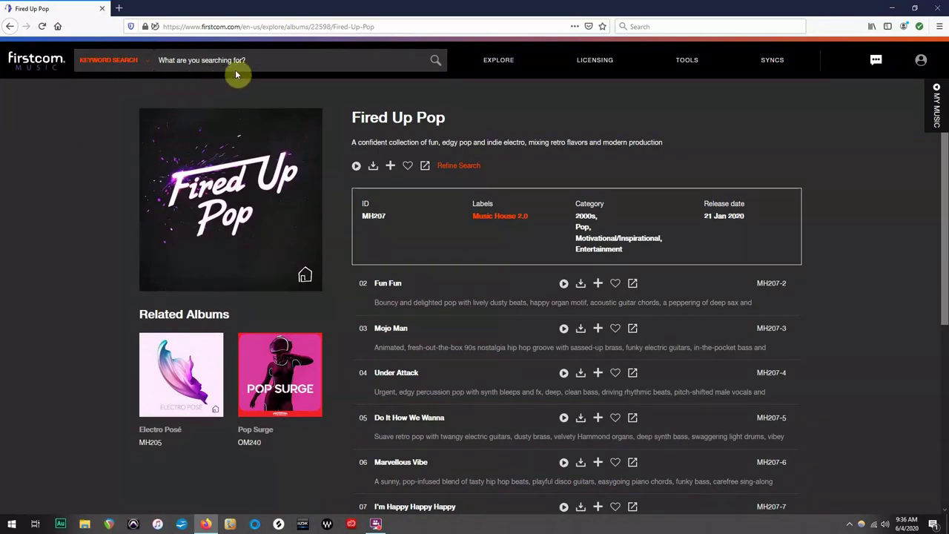
- Search the FirstCom catalog by keyword for "EDM" and open the My Level EDM 3 album
left_click(260, 58)
type("EDM")
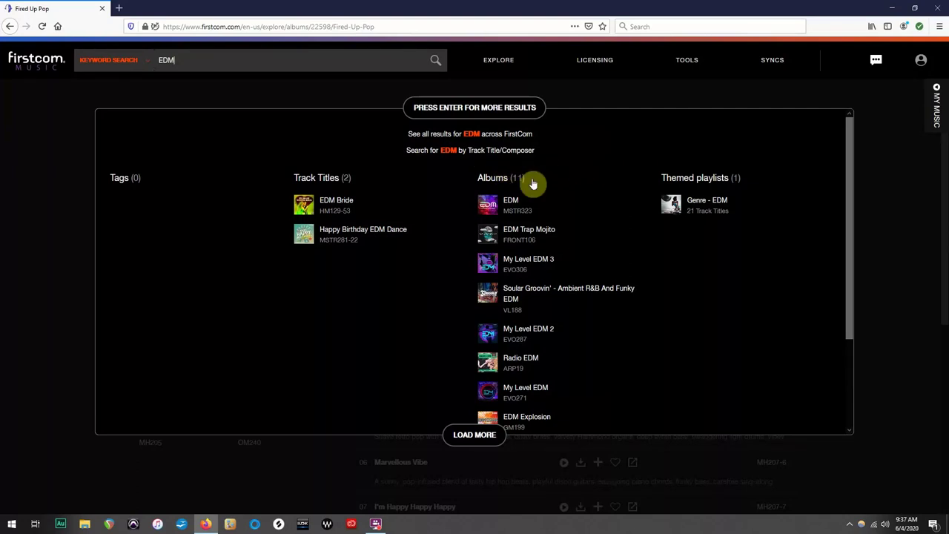
left_click(510, 266)
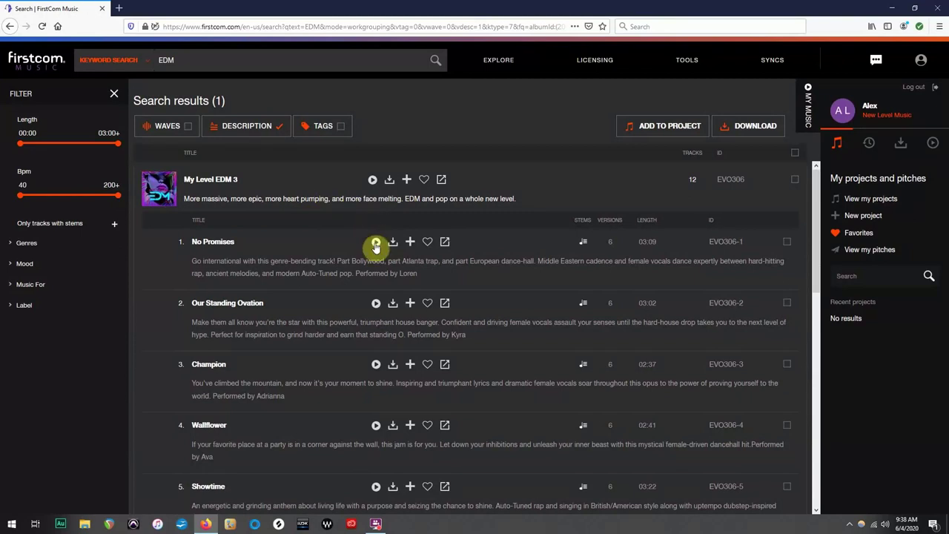
- Play and pause a preview of No Promises, and read through its full lyrics from the track details
left_click(376, 243)
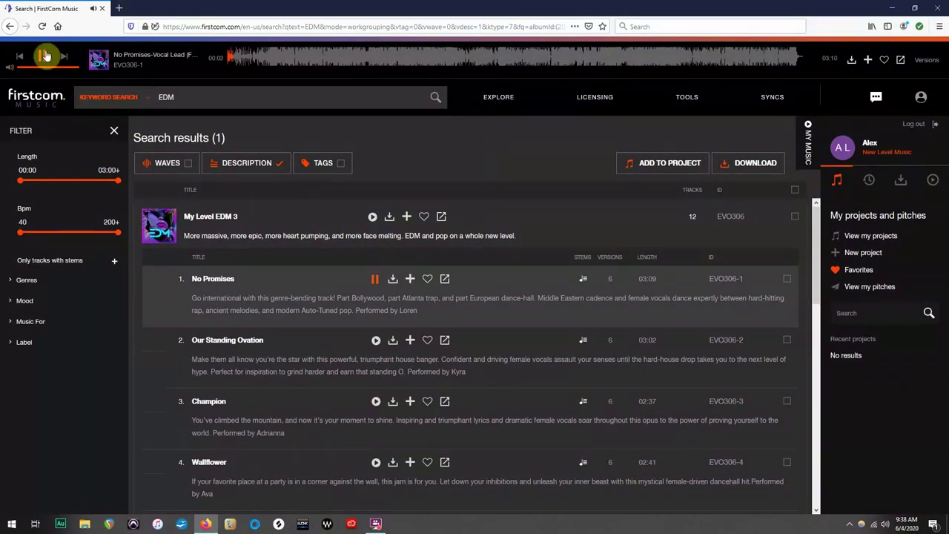
left_click(43, 57)
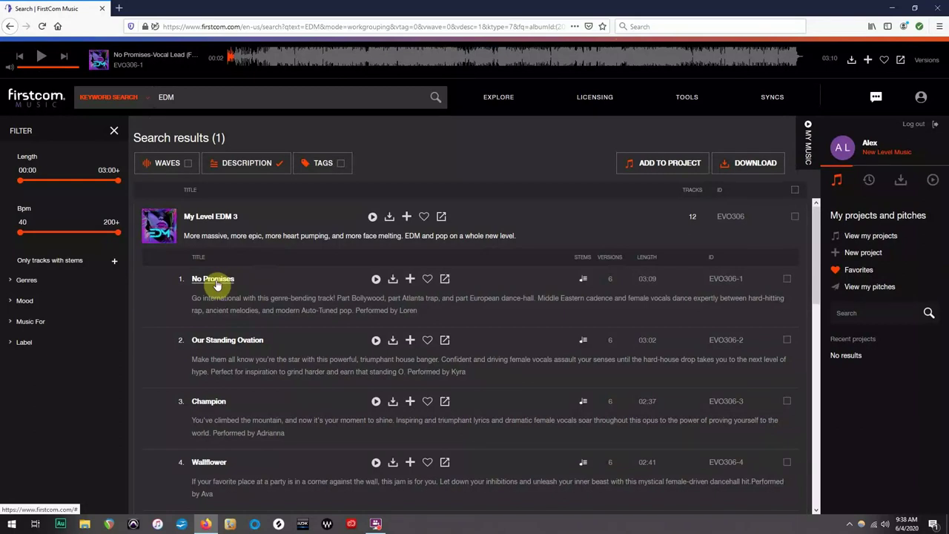
left_click(215, 280)
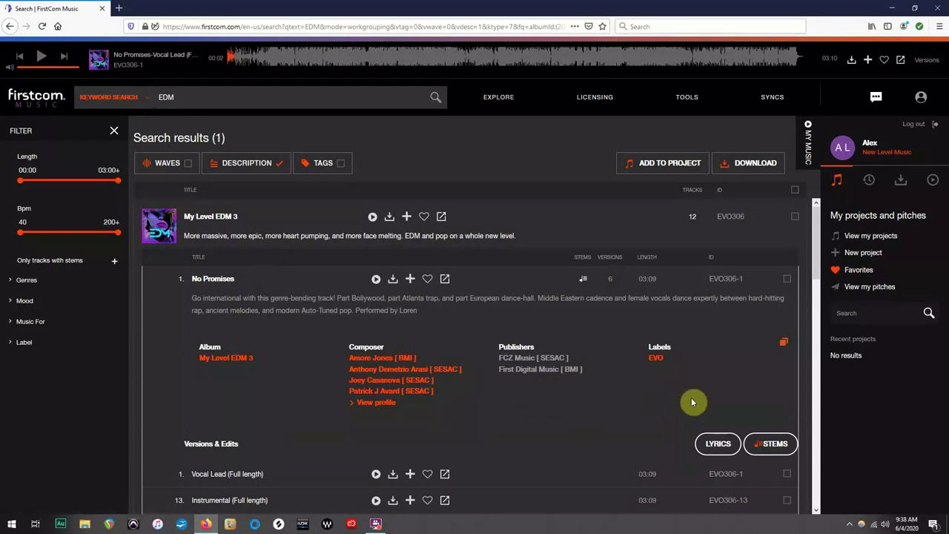
left_click(718, 445)
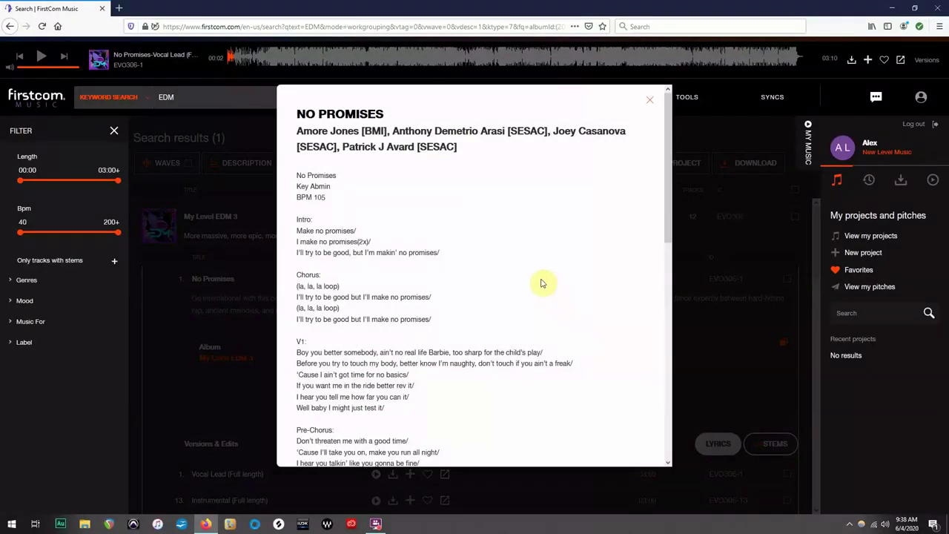
scroll(541, 283, "down", 6)
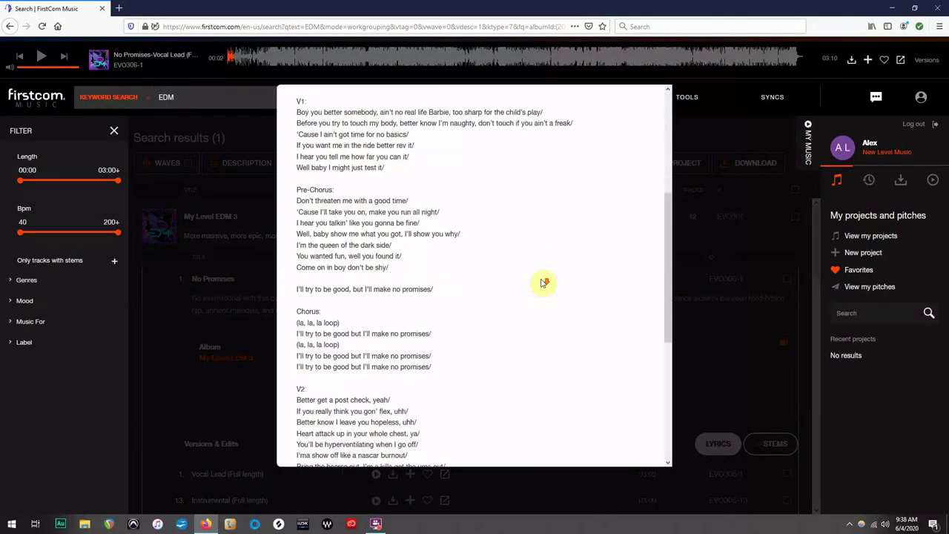
scroll(543, 283, "down", 7)
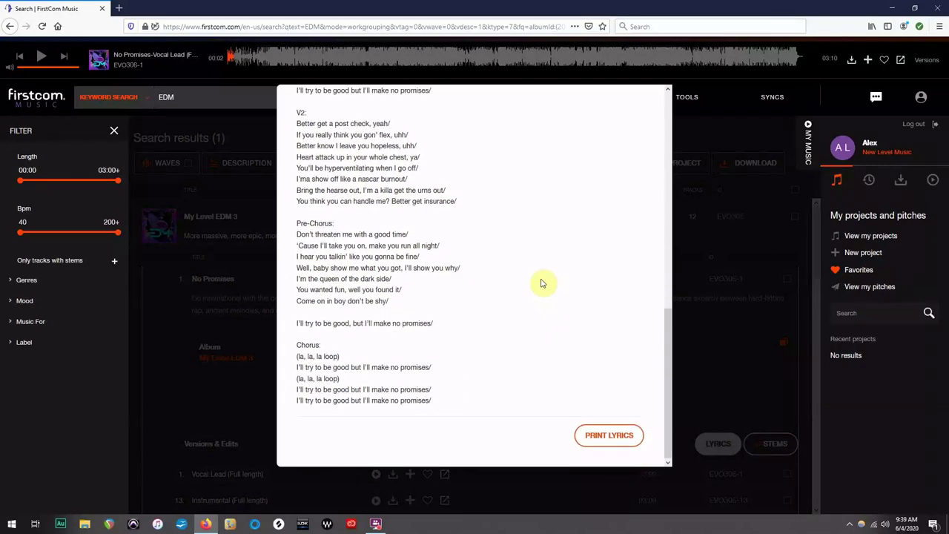
scroll(542, 281, "up", 13)
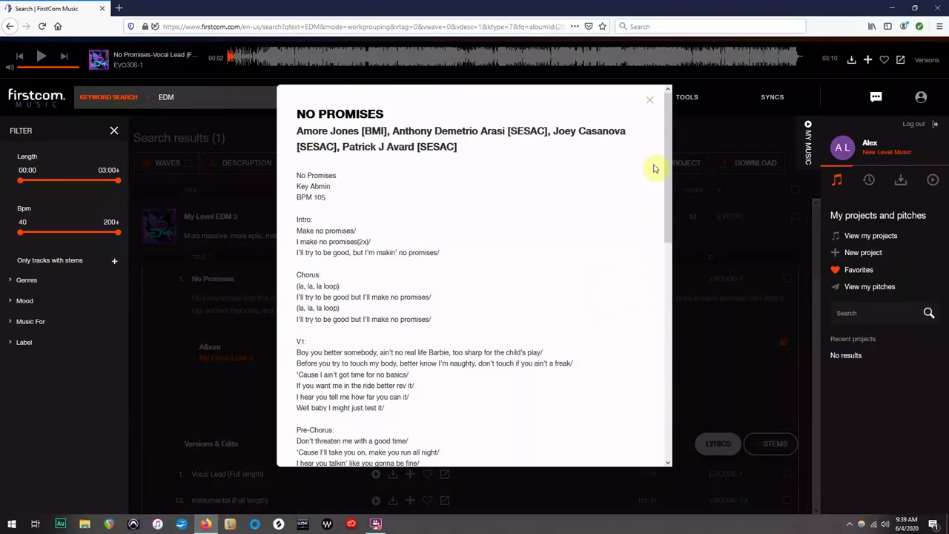
left_click(651, 100)
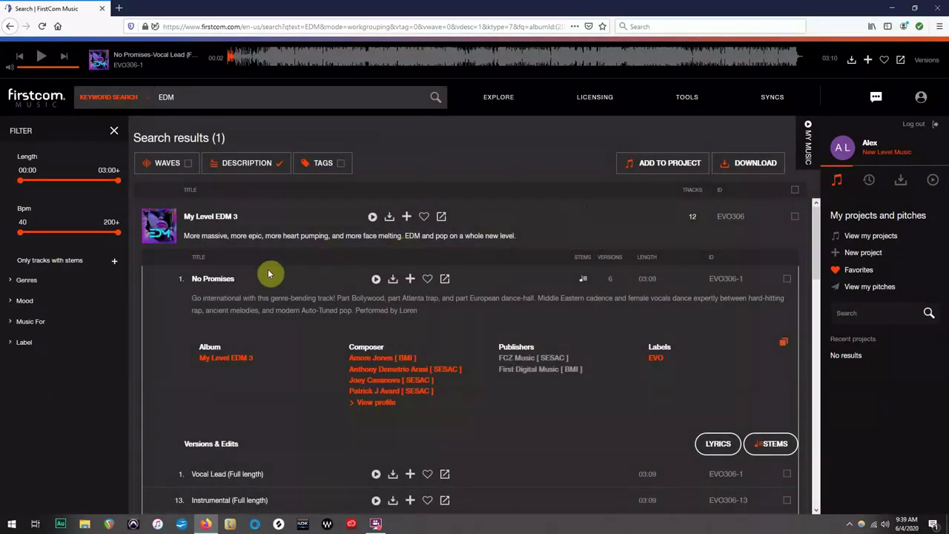
left_click(224, 283)
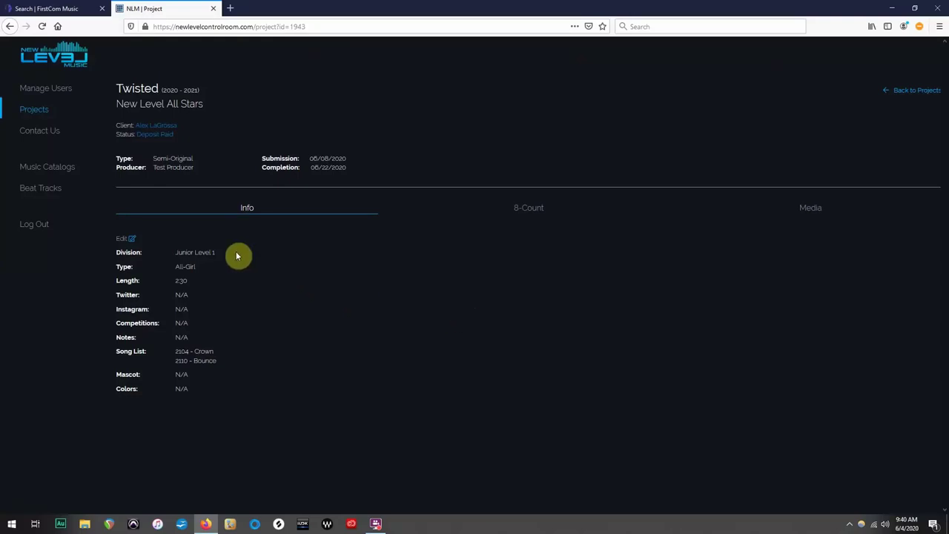
- Edit the Twisted project, look up the first track's ID in the FirstCom album, and add "EVO306-1 - No Promises" to the song list
left_click(128, 240)
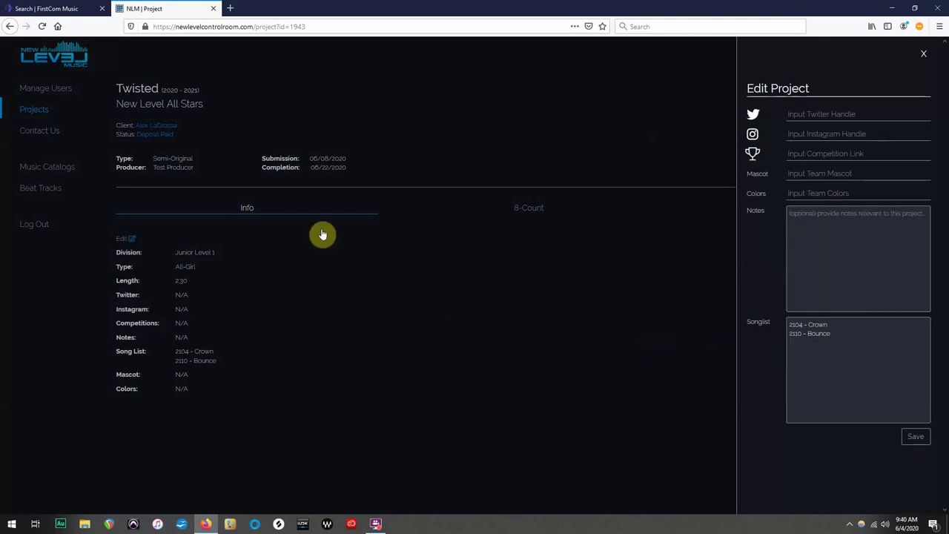
left_click(65, 12)
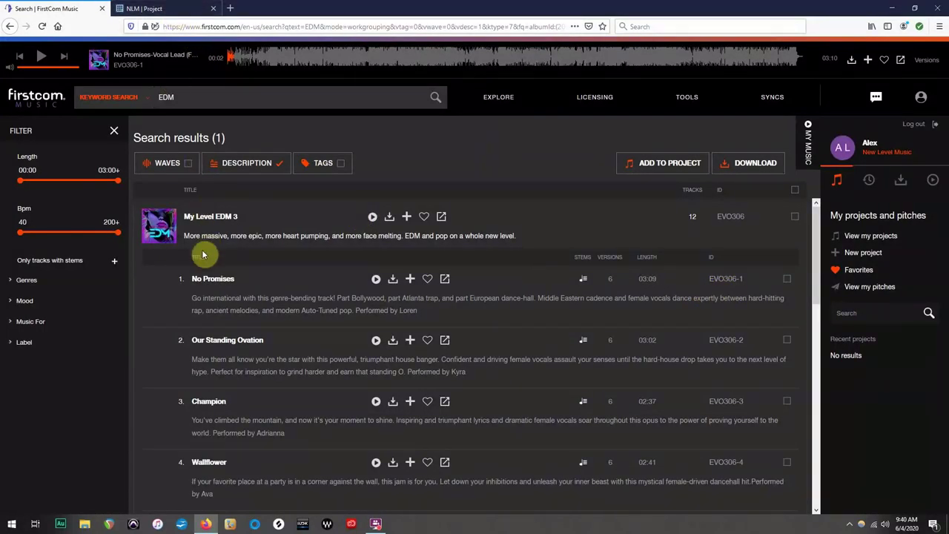
left_click(157, 11)
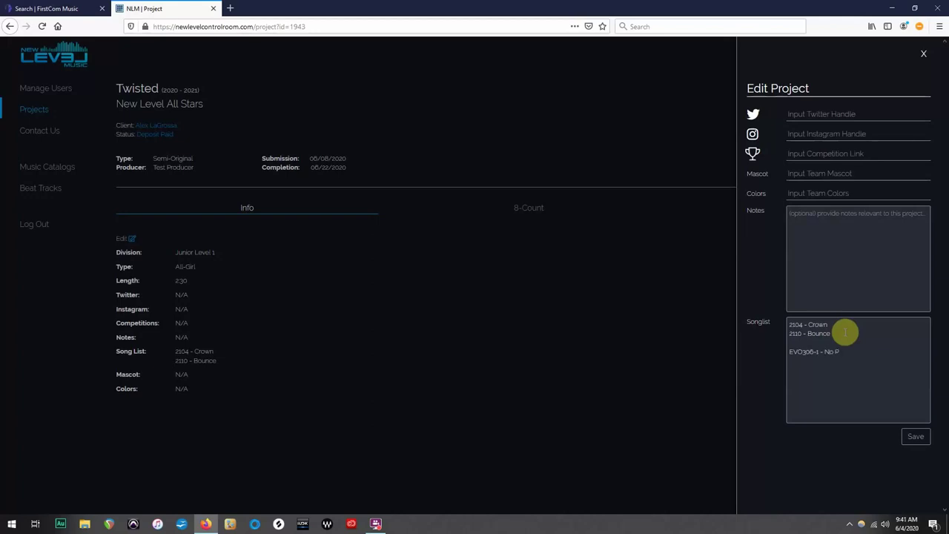
left_click(885, 350)
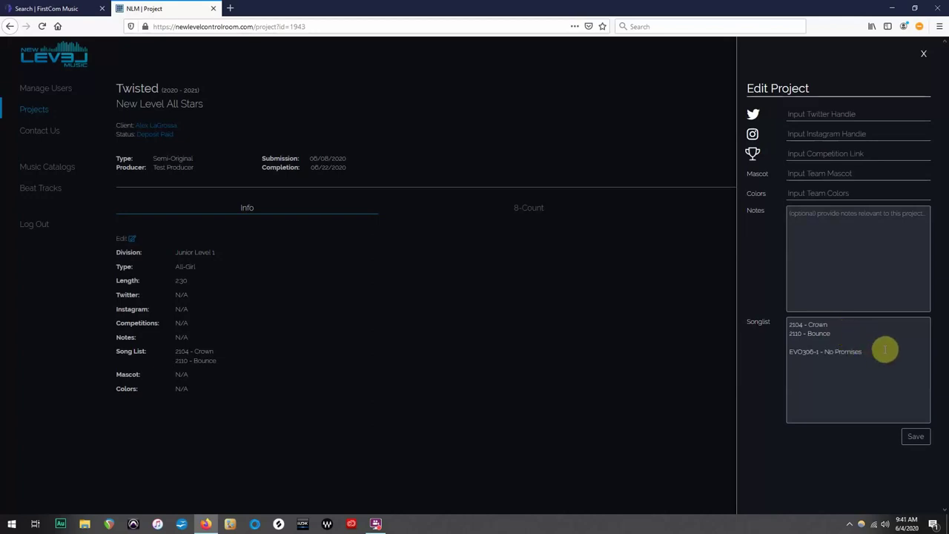
- Look up the second track's ID in the FirstCom album and add "EVO306-2 - Our Standing Ovation" below No Promises in the song list
left_click(67, 8)
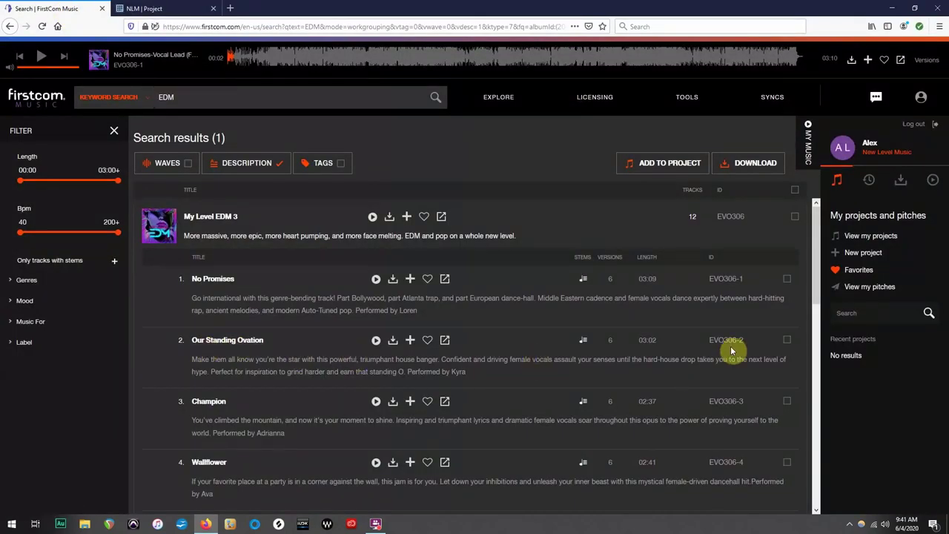
left_click(164, 9)
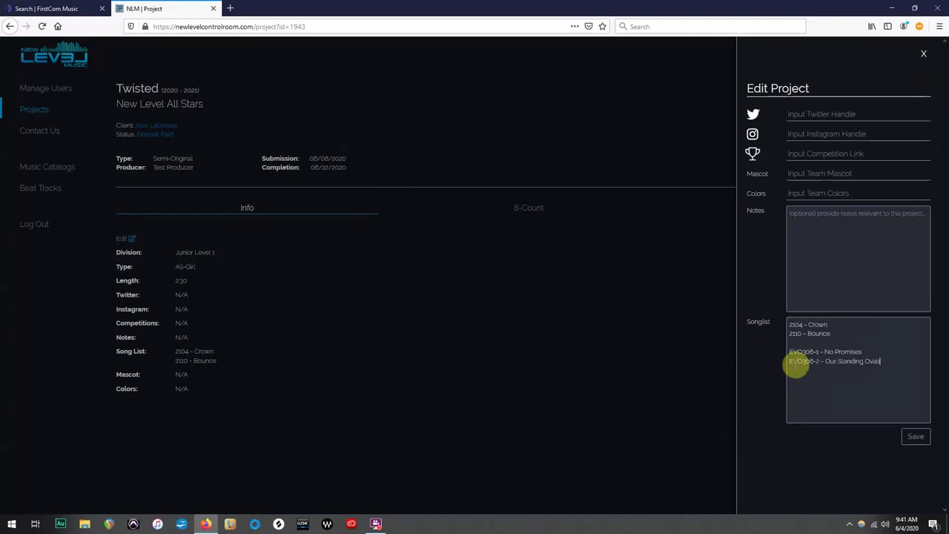
type("n")
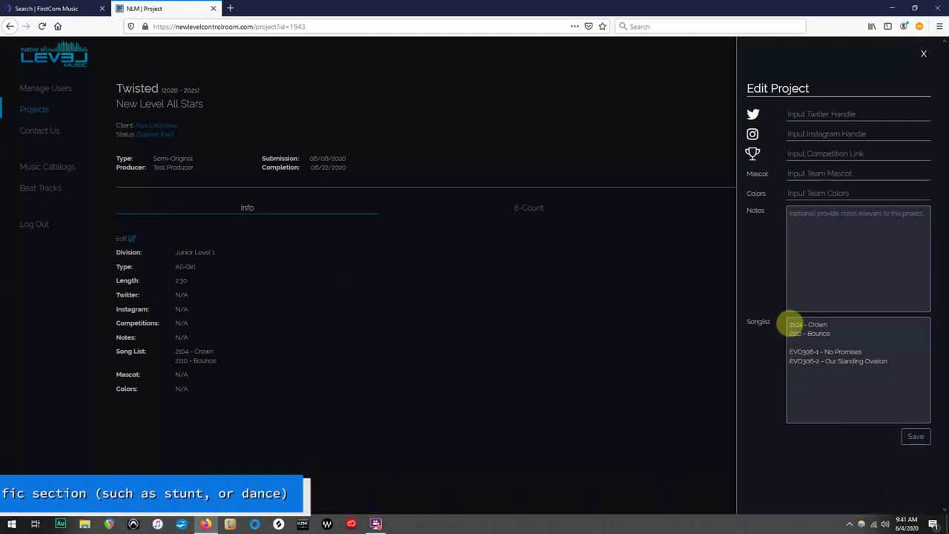
- Insert the heading "Level 77" above the Crown and Bounce entries in the song list, with a blank line beneath it
key("Return")
key("Return")
key("Up")
key("Up")
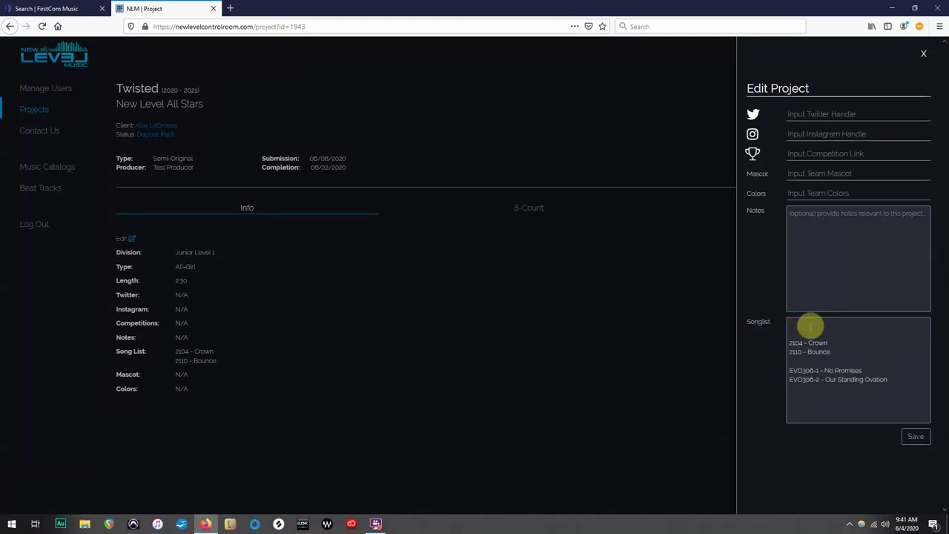
type("Level 77")
- Insert the heading "Firstcom" above the two EVO306 songs, set off by blank lines, and save the project
left_click(807, 361)
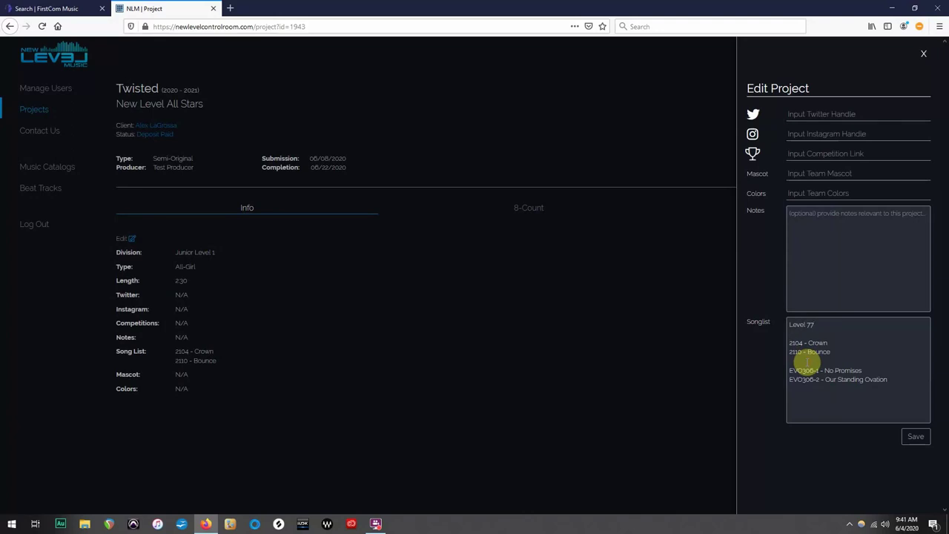
key("Return")
key("Return")
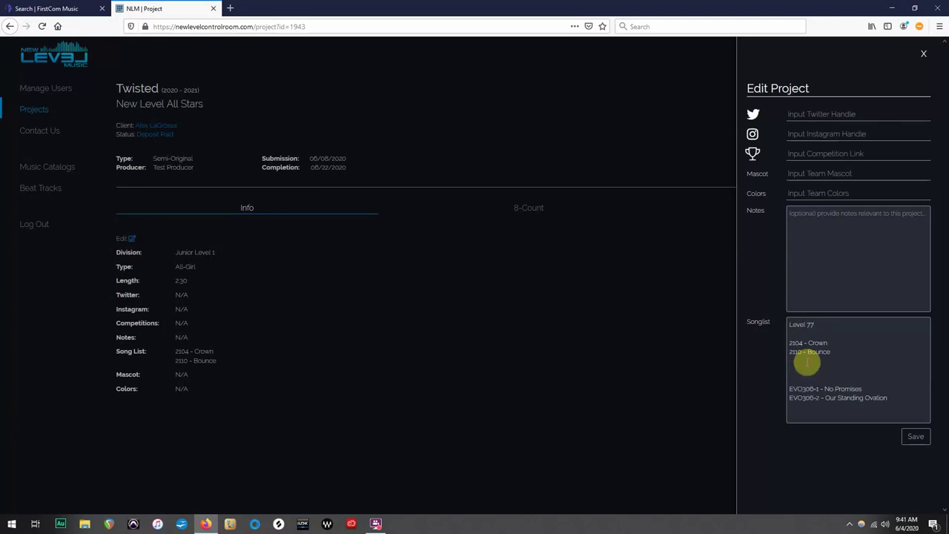
type("Firstcom")
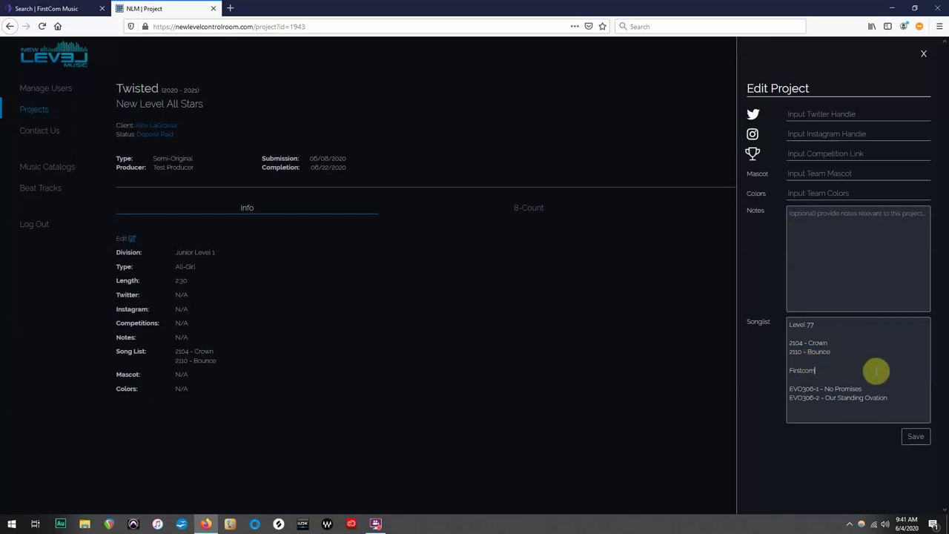
left_click(917, 439)
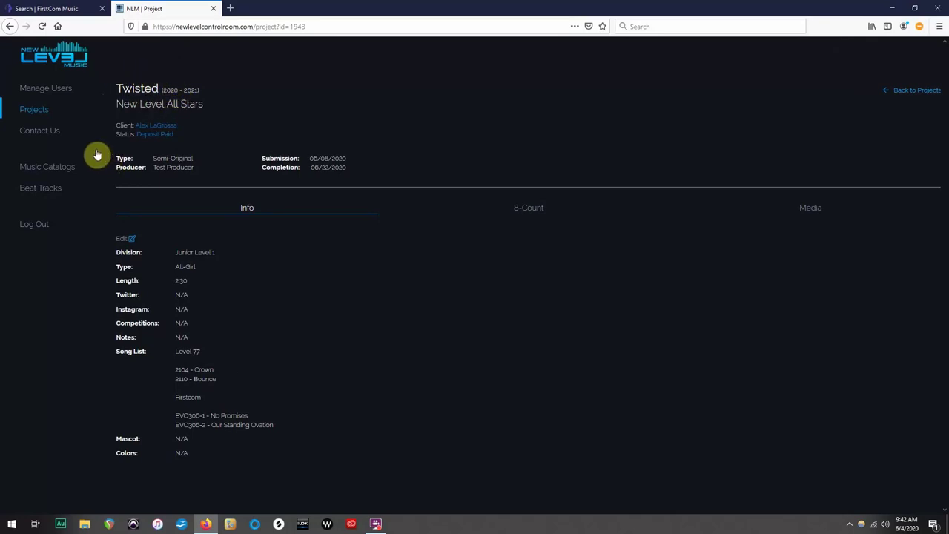
- Return to the projects overview, and expand and collapse the list of available music catalogs
left_click(46, 113)
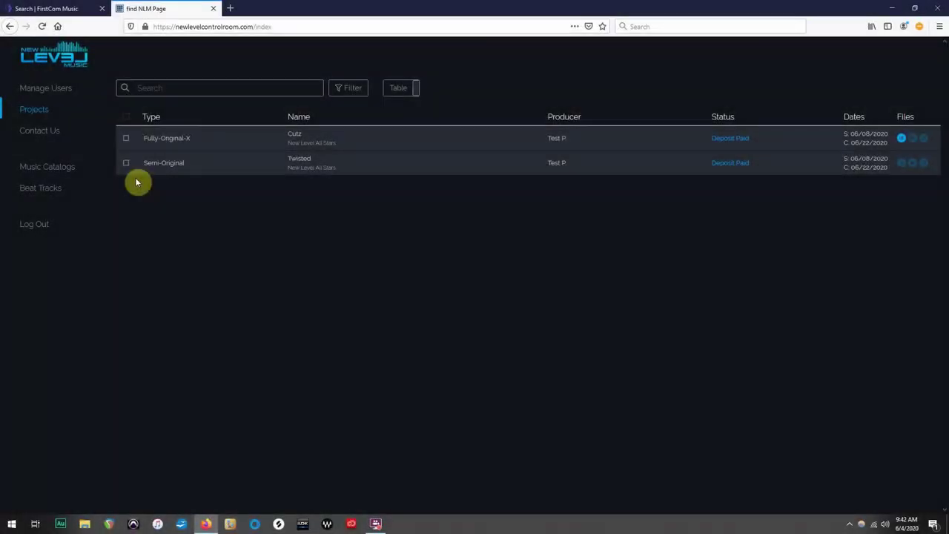
left_click(63, 169)
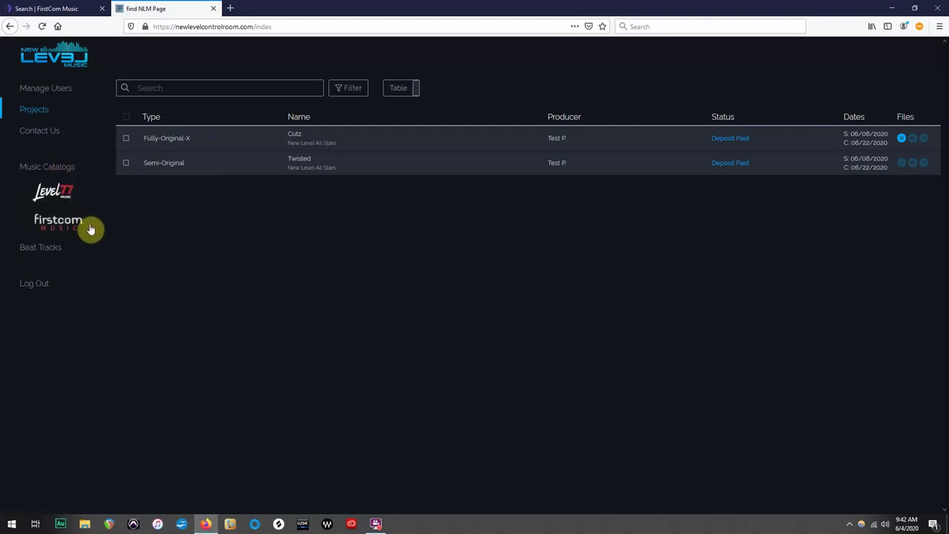
left_click(74, 169)
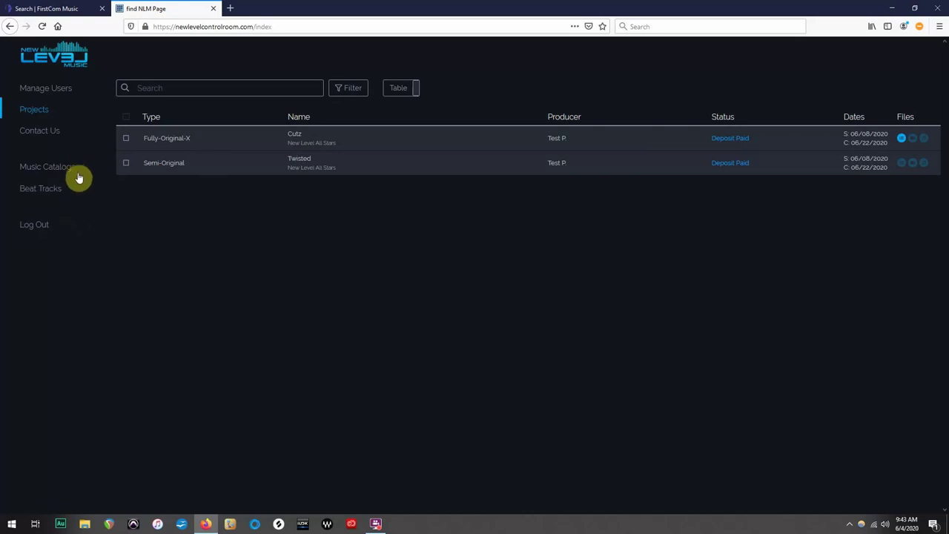